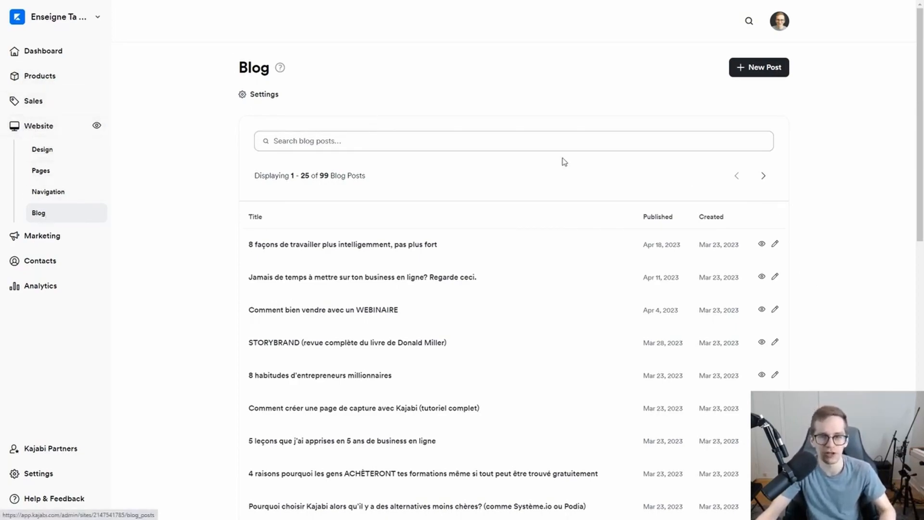
Look over the list of existing blog posts and start a new blog post.
{"action": "scroll", "coordinate": [392, 190], "scroll_direction": "down", "scroll_amount": 7}
{"action": "scroll", "coordinate": [382, 233], "scroll_direction": "up", "scroll_amount": 5}
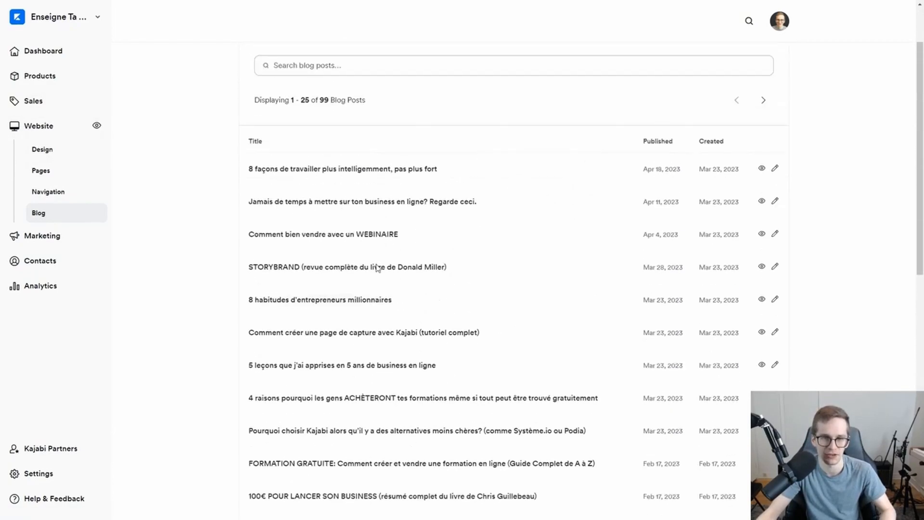
{"action": "scroll", "coordinate": [377, 268], "scroll_direction": "up", "scroll_amount": 2}
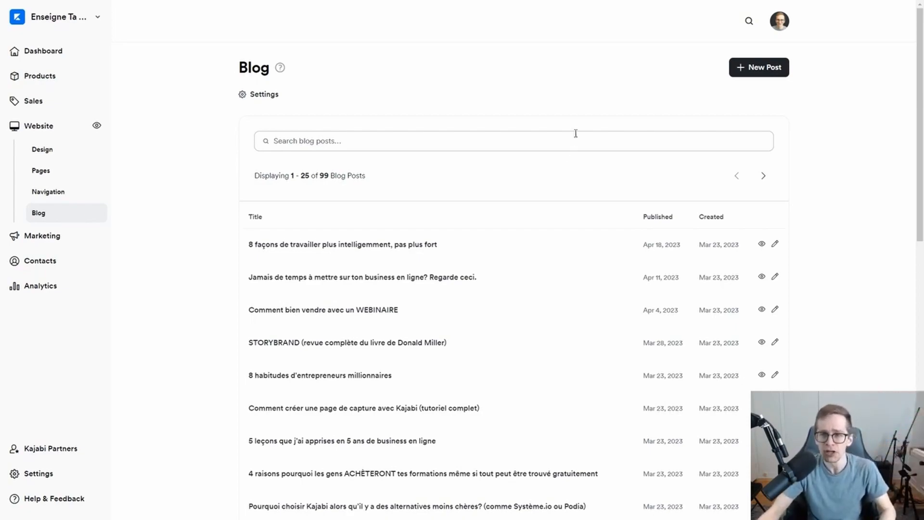
{"action": "left_click", "coordinate": [758, 72]}
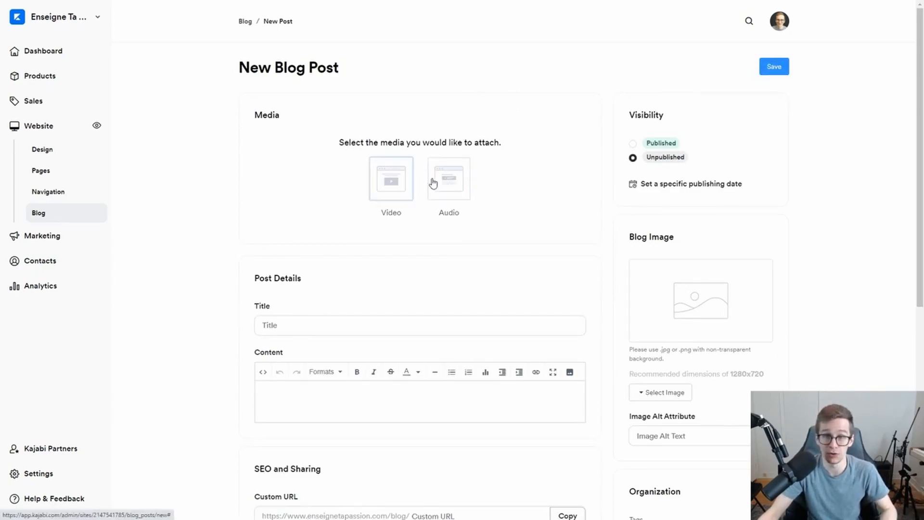
Browse the specific publishing date calendar ahead to November 2023 and back, and close it without applying a date.
{"action": "left_click", "coordinate": [647, 185]}
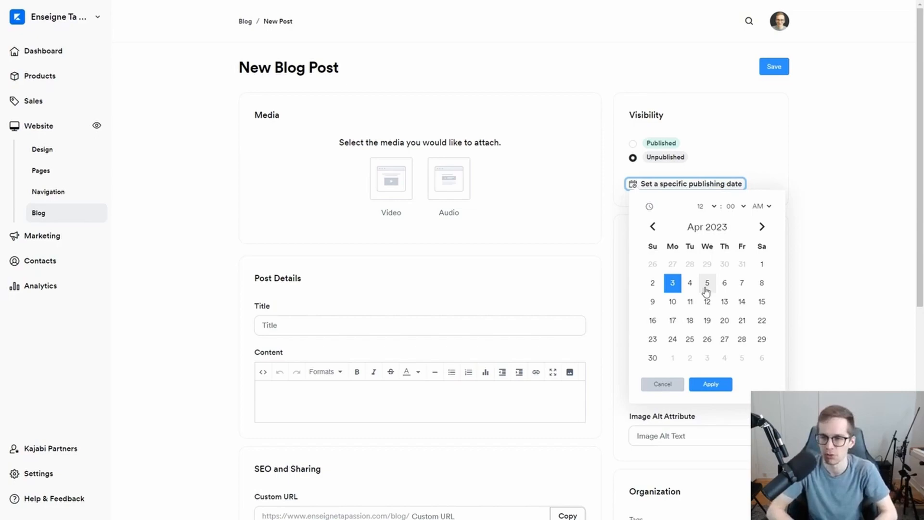
{"action": "left_click", "coordinate": [762, 228]}
{"action": "left_click", "coordinate": [761, 228]}
{"action": "left_click", "coordinate": [761, 228]}
{"action": "left_click", "coordinate": [762, 228]}
{"action": "left_click", "coordinate": [761, 227]}
{"action": "left_click", "coordinate": [761, 227]}
{"action": "left_click", "coordinate": [761, 227]}
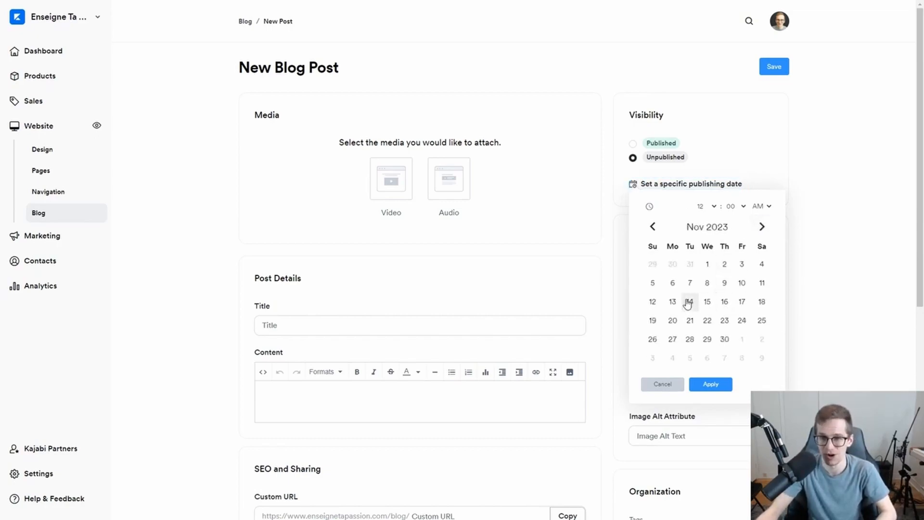
{"action": "left_click", "coordinate": [653, 226]}
{"action": "left_click", "coordinate": [653, 227]}
{"action": "left_click", "coordinate": [653, 227]}
{"action": "left_click", "coordinate": [653, 227]}
{"action": "left_click", "coordinate": [653, 226]}
{"action": "left_click", "coordinate": [653, 226]}
{"action": "left_click", "coordinate": [653, 227]}
{"action": "left_click", "coordinate": [653, 226]}
{"action": "left_click", "coordinate": [839, 235]}
Try "business" as the new post's custom URL and clear it again.
{"action": "scroll", "coordinate": [247, 195], "scroll_direction": "down", "scroll_amount": 3}
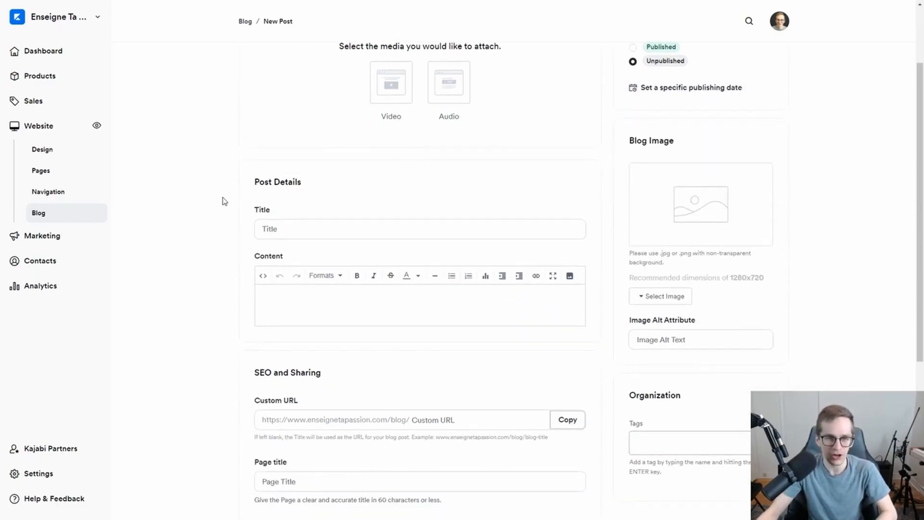
{"action": "left_click", "coordinate": [269, 181]}
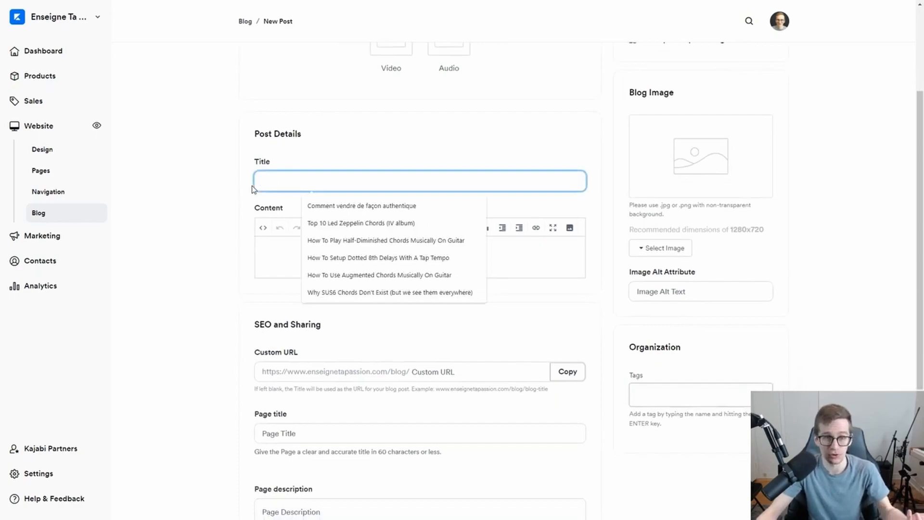
{"action": "left_click", "coordinate": [279, 248]}
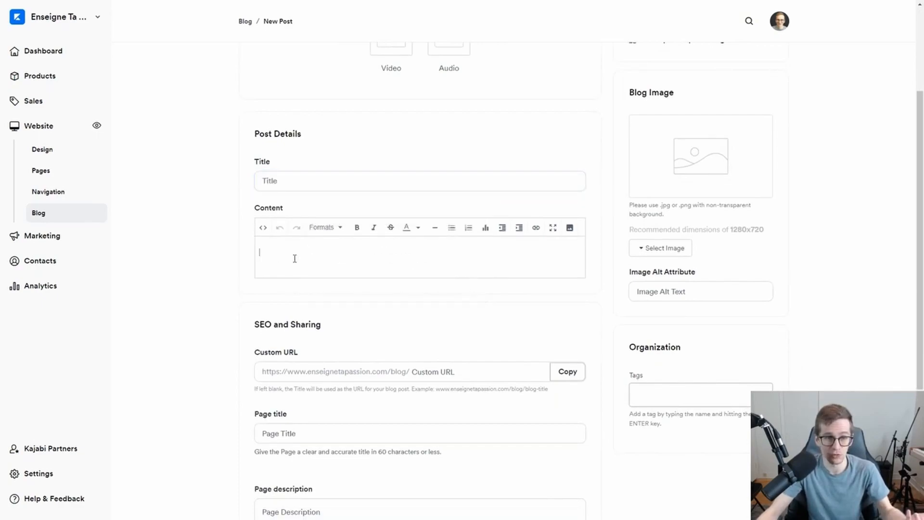
{"action": "scroll", "coordinate": [269, 253], "scroll_direction": "down", "scroll_amount": 2}
{"action": "left_click", "coordinate": [415, 260]}
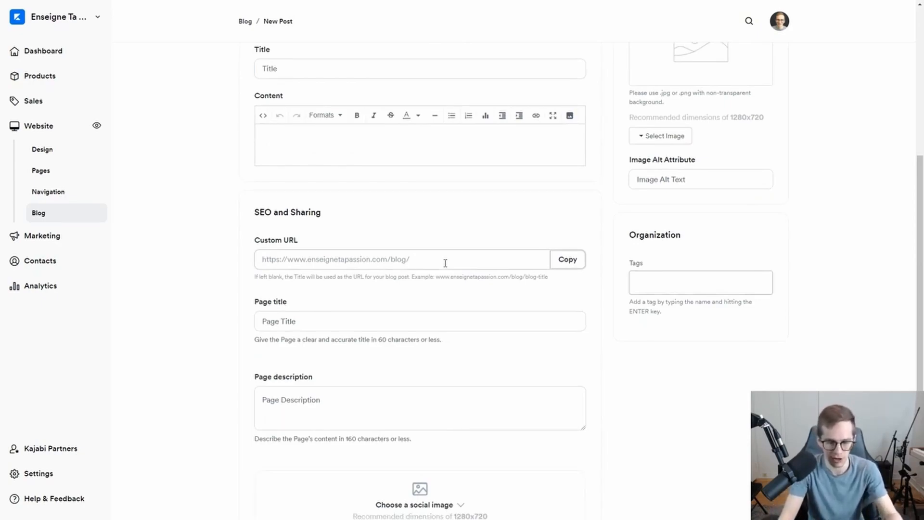
{"action": "type", "text": "business"}
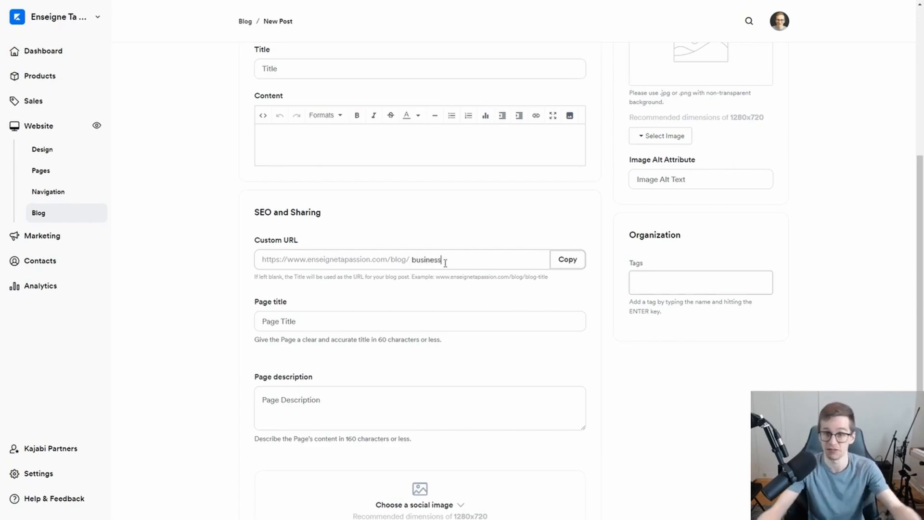
{"action": "double_click", "coordinate": [446, 263]}
{"action": "key", "text": "BackSpace"}
{"action": "scroll", "coordinate": [211, 238], "scroll_direction": "down", "scroll_amount": 1}
{"action": "scroll", "coordinate": [210, 239], "scroll_direction": "down", "scroll_amount": 1}
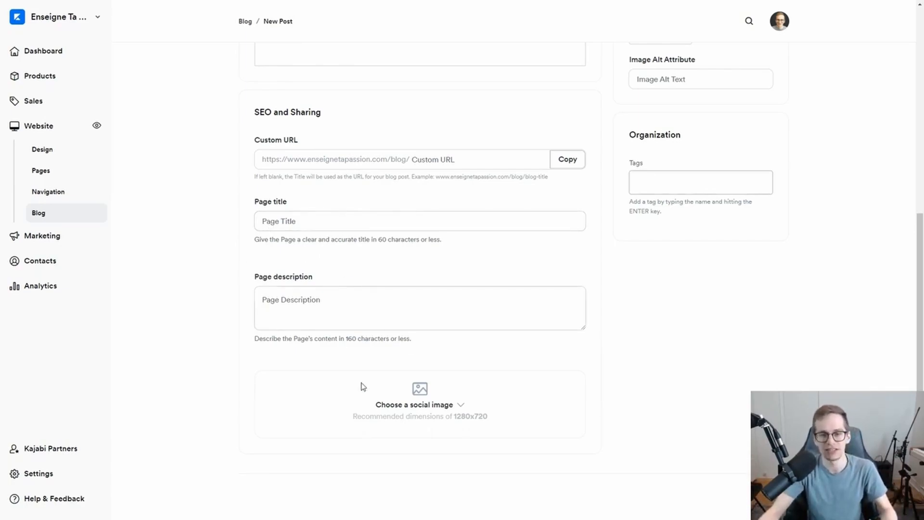
Title the new blog post "Résumé du livre Storybrand par Donald Miller".
{"action": "scroll", "coordinate": [341, 351], "scroll_direction": "up", "scroll_amount": 5}
{"action": "scroll", "coordinate": [304, 352], "scroll_direction": "up", "scroll_amount": 3}
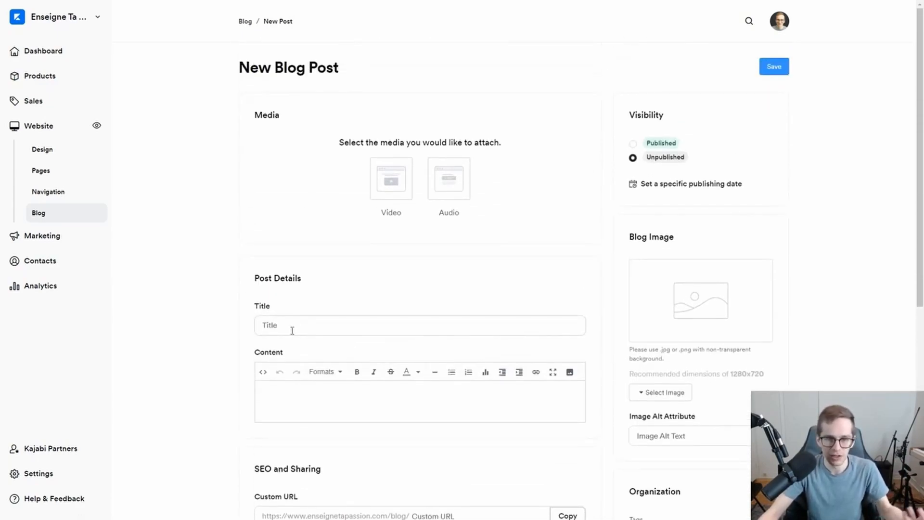
{"action": "left_click", "coordinate": [270, 327]}
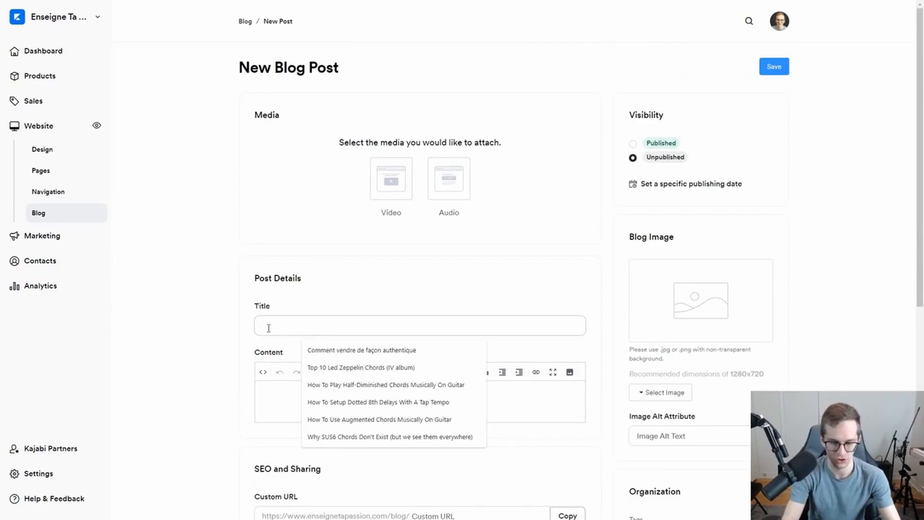
{"action": "type", "text": "Résum"}
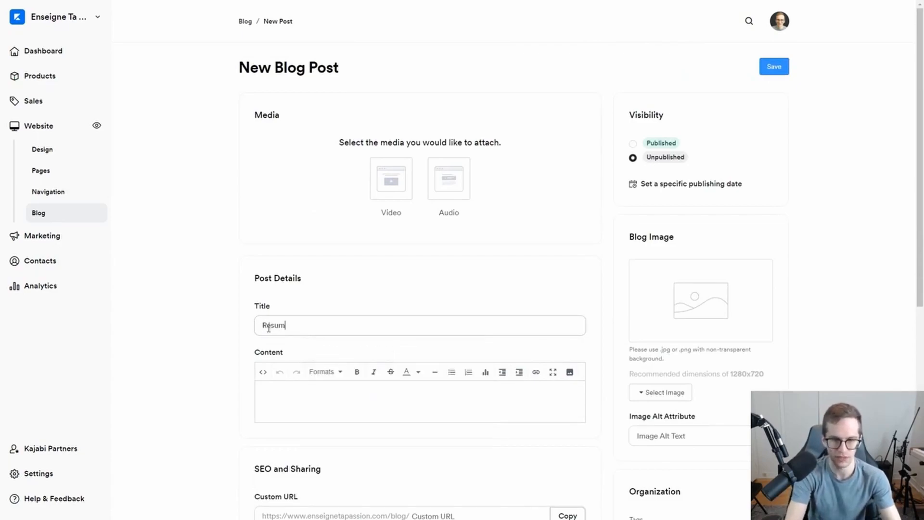
{"action": "type", "text": "é du livre Stroy"}
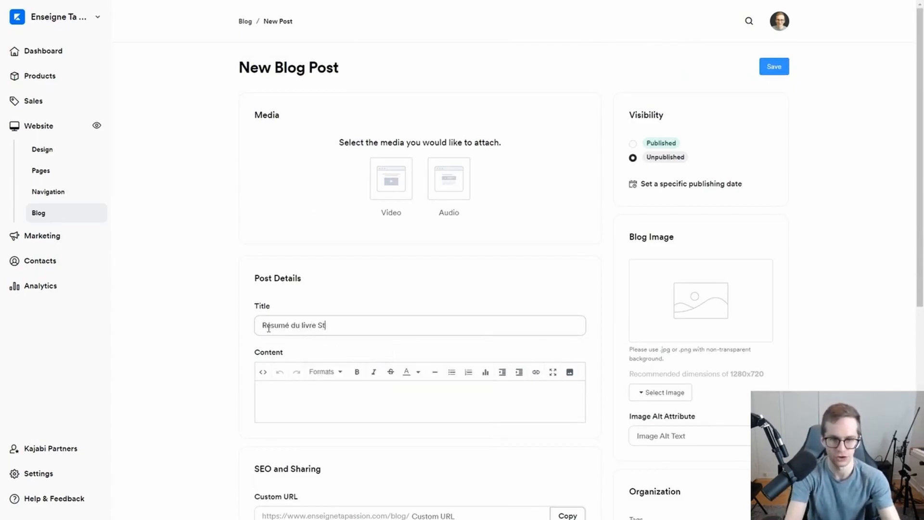
{"action": "key", "text": "BackSpace"}
{"action": "key", "text": "BackSpace"}
{"action": "key", "text": "BackSpace"}
{"action": "type", "text": "ory"}
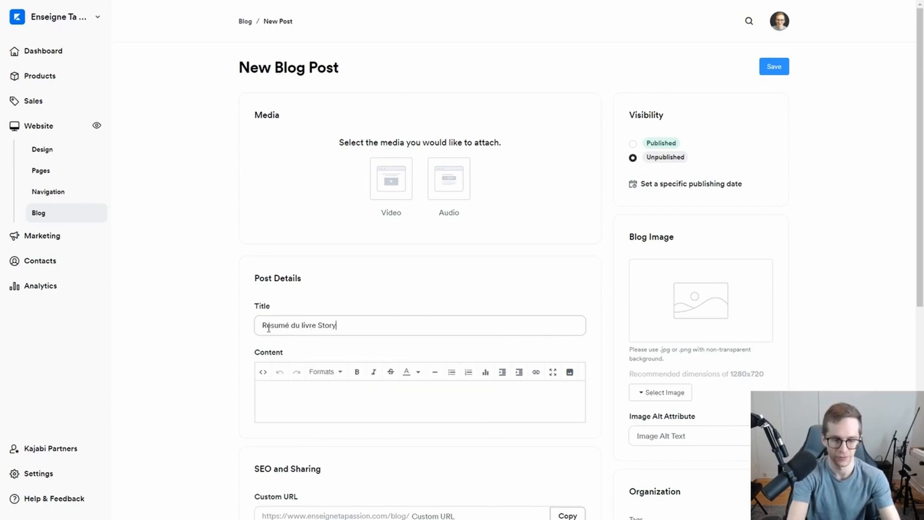
{"action": "type", "text": "brand par Donald Miller"}
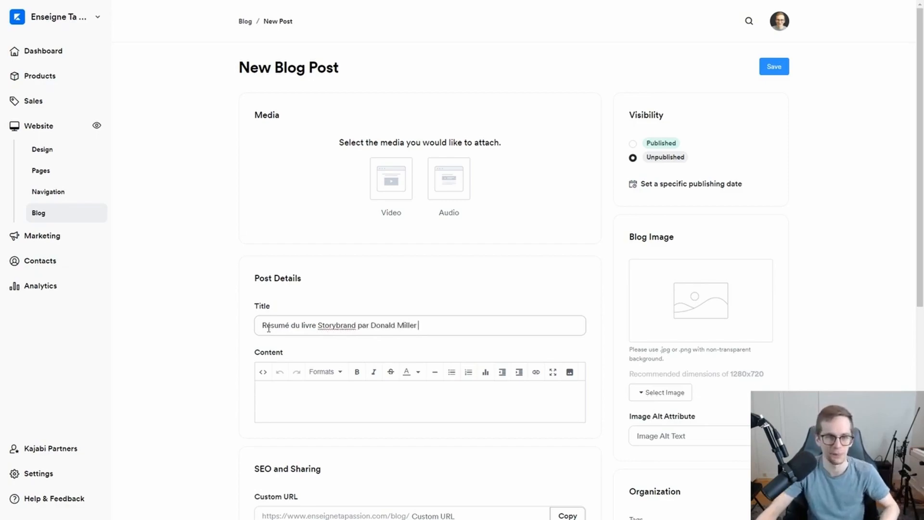
Look at the heading and inline format options available for the post's content, without applying any.
{"action": "scroll", "coordinate": [313, 308], "scroll_direction": "down", "scroll_amount": 2}
{"action": "left_click", "coordinate": [303, 322]}
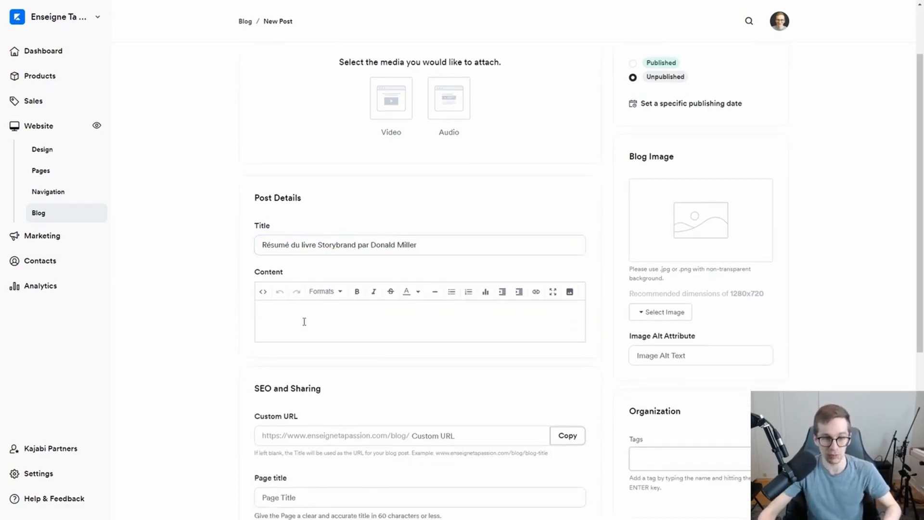
{"action": "left_click", "coordinate": [322, 291]}
{"action": "mouse_move", "coordinate": [329, 310]}
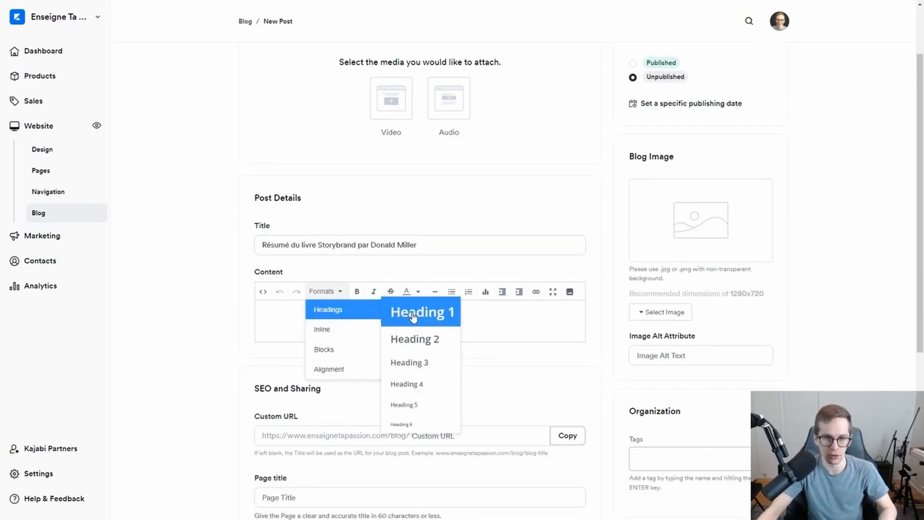
{"action": "mouse_move", "coordinate": [384, 329]}
{"action": "left_click", "coordinate": [279, 312]}
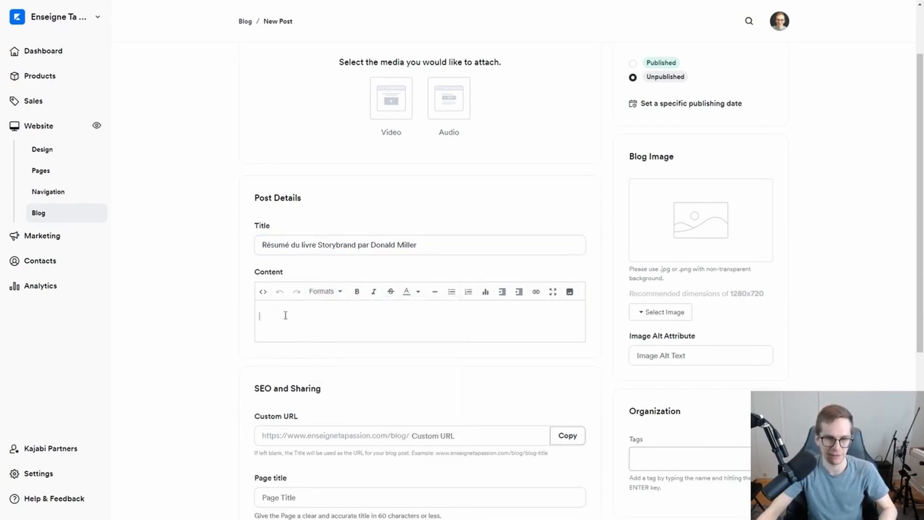
Leave the unsaved post and preview the published "STORYBRAND (revue complète du livre de Donald Miller)" post, examining its video and description text.
{"action": "scroll", "coordinate": [260, 308], "scroll_direction": "up", "scroll_amount": 2}
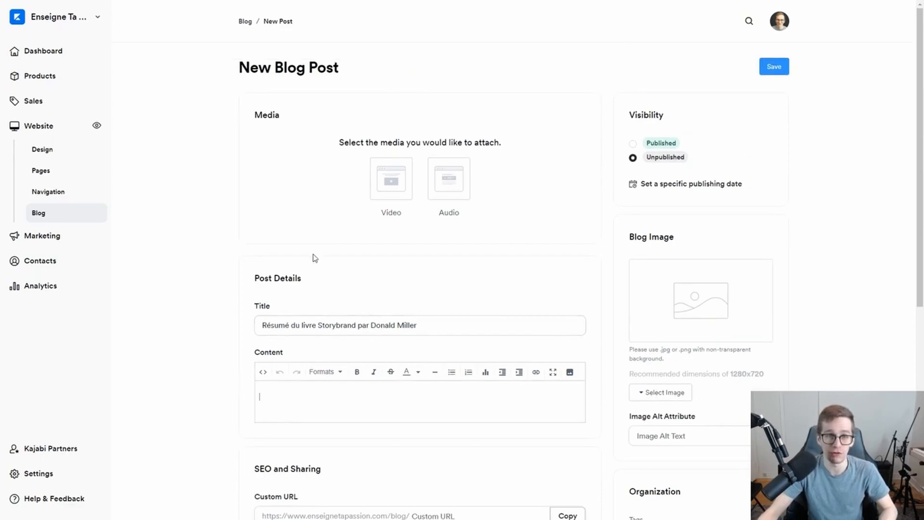
{"action": "left_click", "coordinate": [246, 22]}
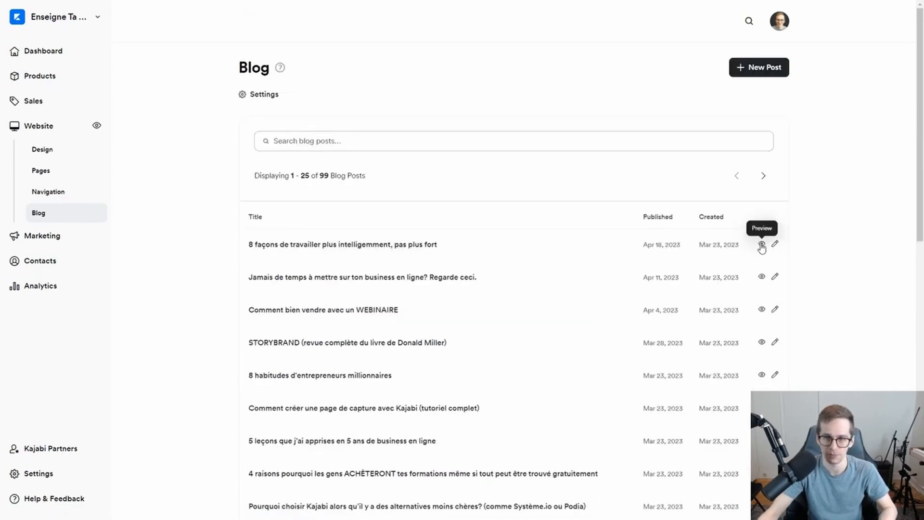
{"action": "scroll", "coordinate": [761, 289], "scroll_direction": "down", "scroll_amount": 1}
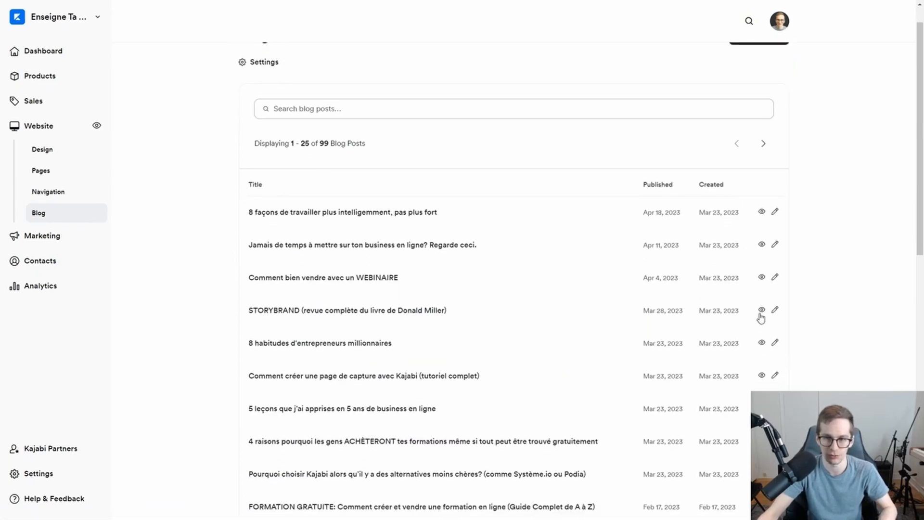
{"action": "left_click", "coordinate": [762, 310]}
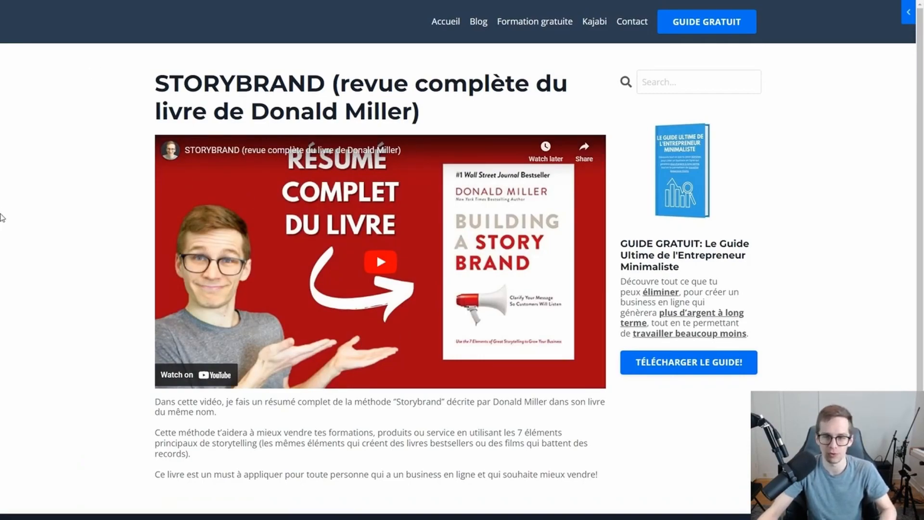
{"action": "scroll", "coordinate": [122, 167], "scroll_direction": "down", "scroll_amount": 1}
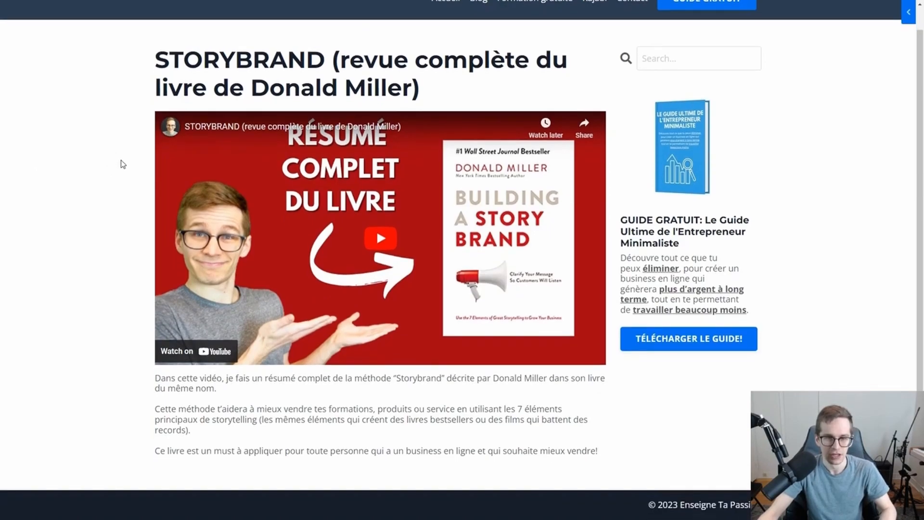
{"action": "left_click_drag", "start_coordinate": [157, 381], "coordinate": [584, 448]}
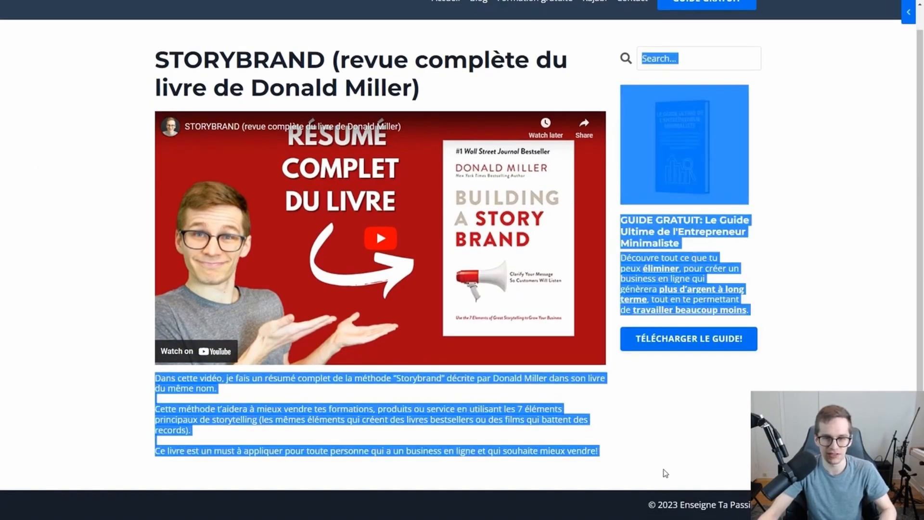
{"action": "left_click", "coordinate": [580, 446]}
{"action": "scroll", "coordinate": [112, 335], "scroll_direction": "up", "scroll_amount": 1}
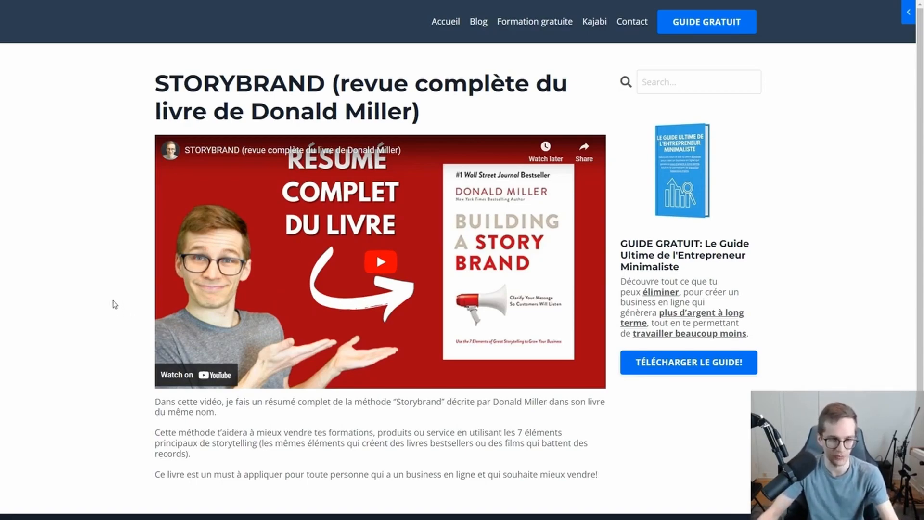
Return from the preview to the blog list and start a blank new blog post.
{"action": "key", "text": "alt+Left"}
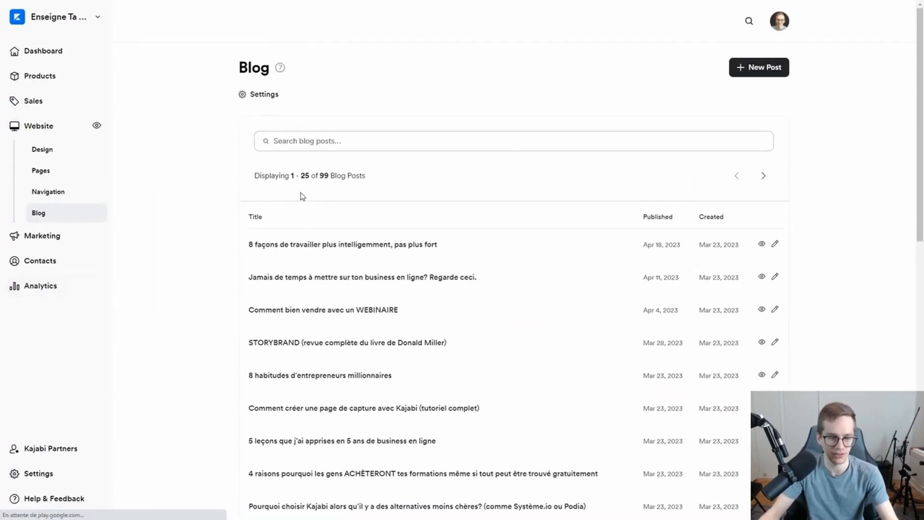
{"action": "left_click", "coordinate": [755, 69]}
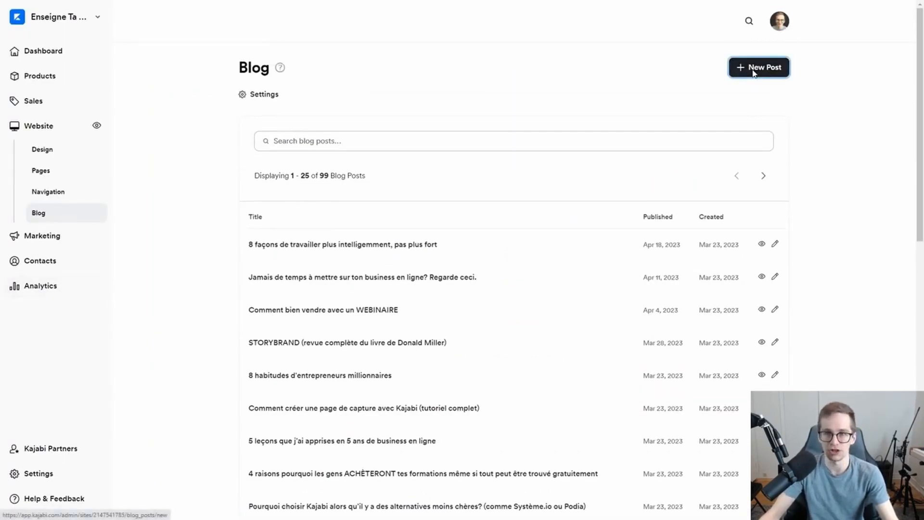
{"action": "scroll", "coordinate": [184, 242], "scroll_direction": "down", "scroll_amount": 1}
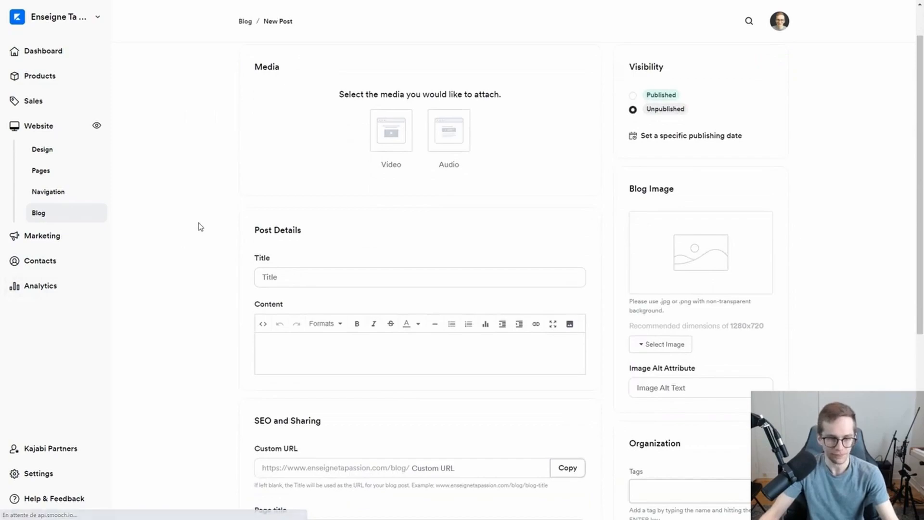
Switch to the YouTube channel and copy the embed code of the "STORYBRAND (revue complète du livre de Donald Miller)" video.
{"action": "key", "text": "ctrl+Tab"}
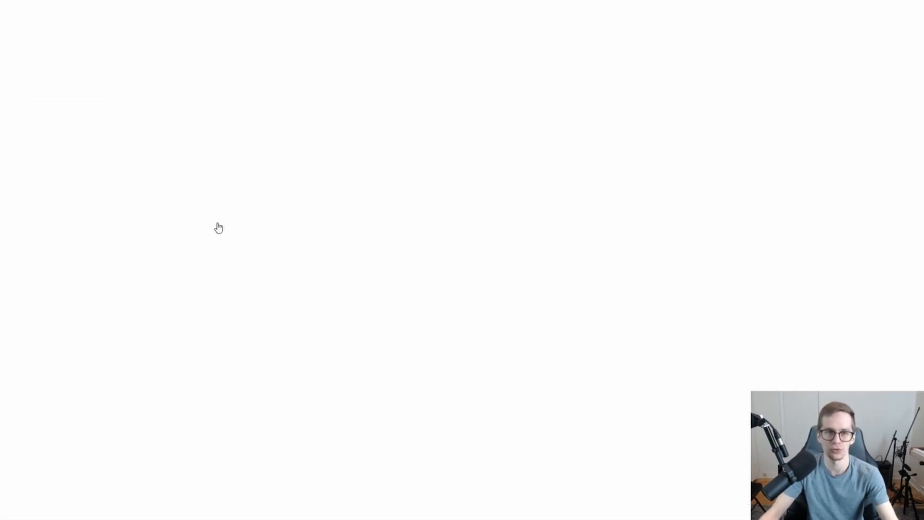
{"action": "scroll", "coordinate": [149, 224], "scroll_direction": "up", "scroll_amount": 1}
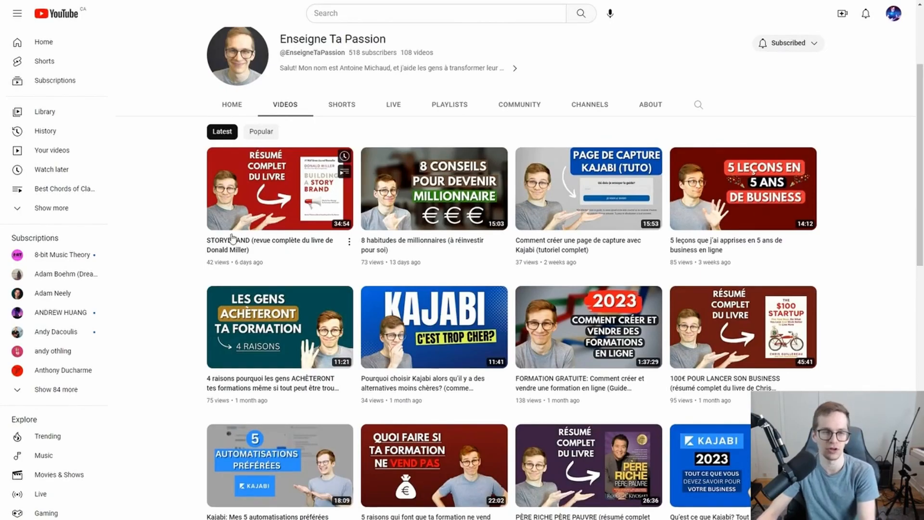
{"action": "left_click", "coordinate": [223, 246]}
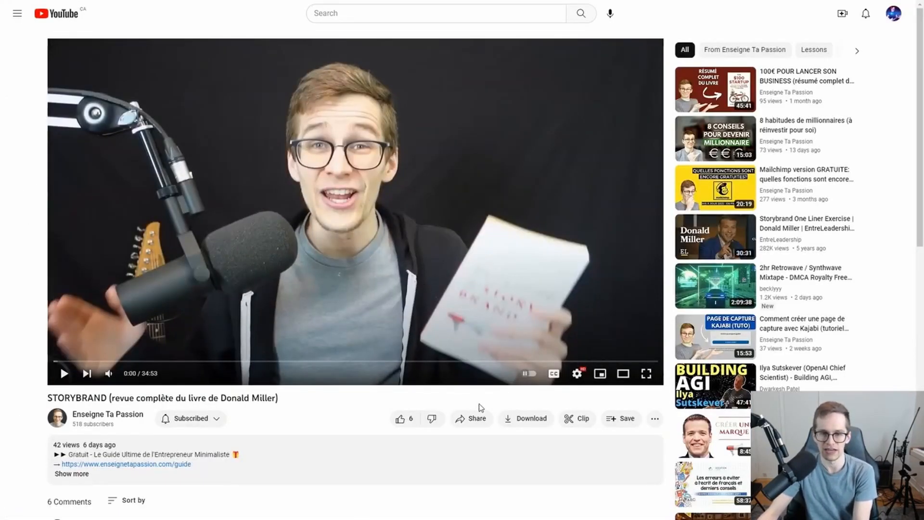
{"action": "left_click", "coordinate": [471, 421]}
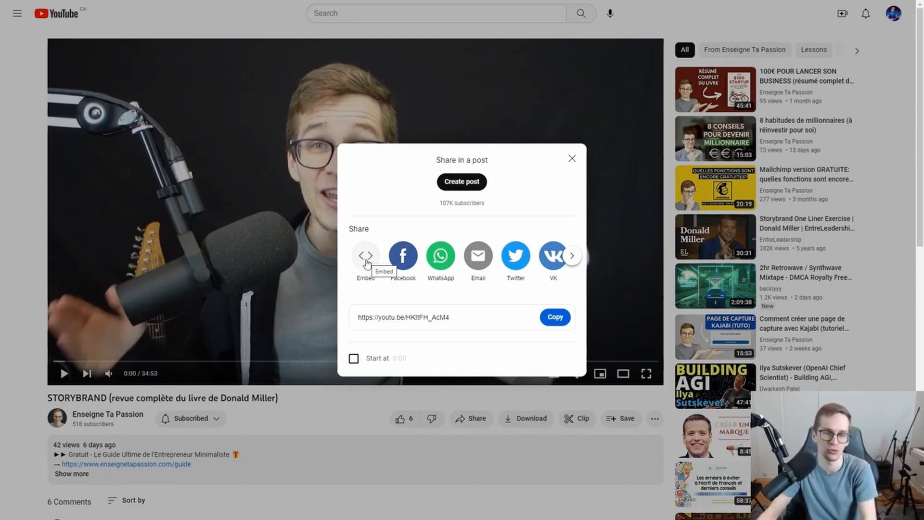
{"action": "left_click", "coordinate": [365, 260]}
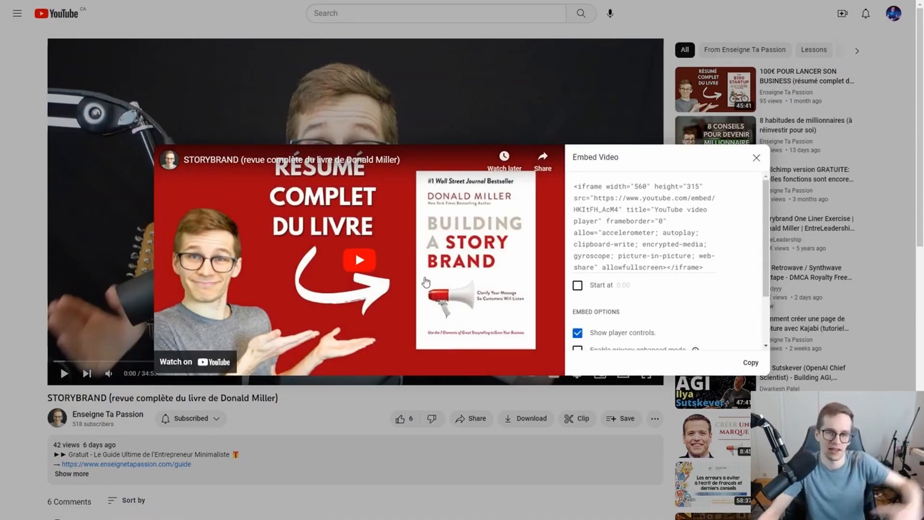
{"action": "scroll", "coordinate": [698, 260], "scroll_direction": "down", "scroll_amount": 3}
{"action": "scroll", "coordinate": [737, 209], "scroll_direction": "up", "scroll_amount": 3}
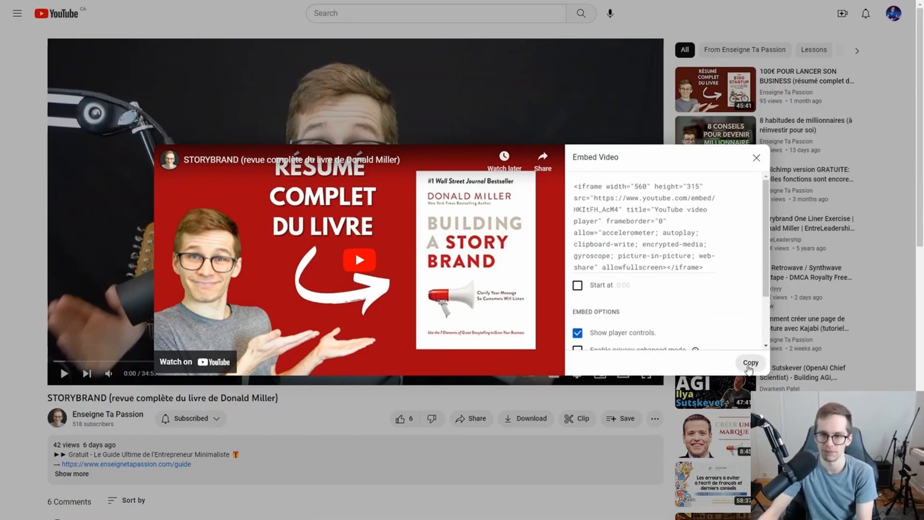
{"action": "left_click", "coordinate": [750, 365]}
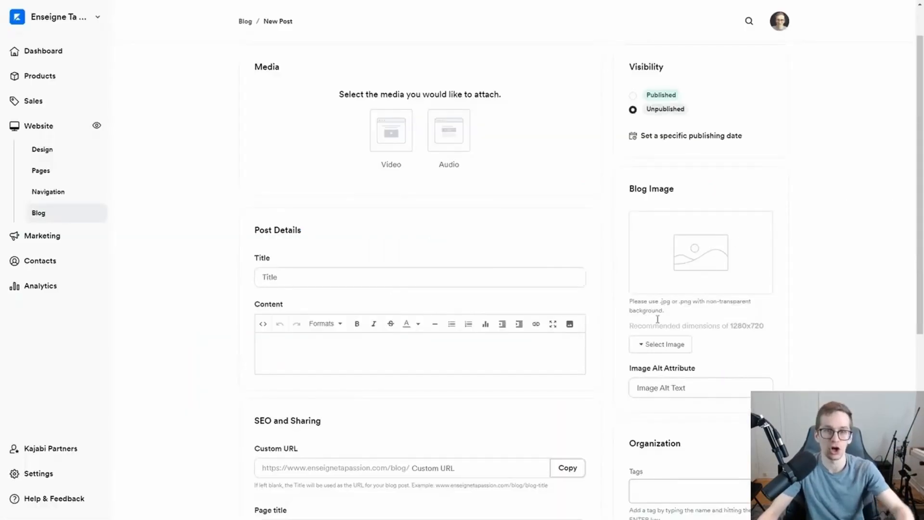
Switch back to the new Kajabi post and insert the copied YouTube iframe through the content's source code.
{"action": "scroll", "coordinate": [260, 277], "scroll_direction": "down", "scroll_amount": 1}
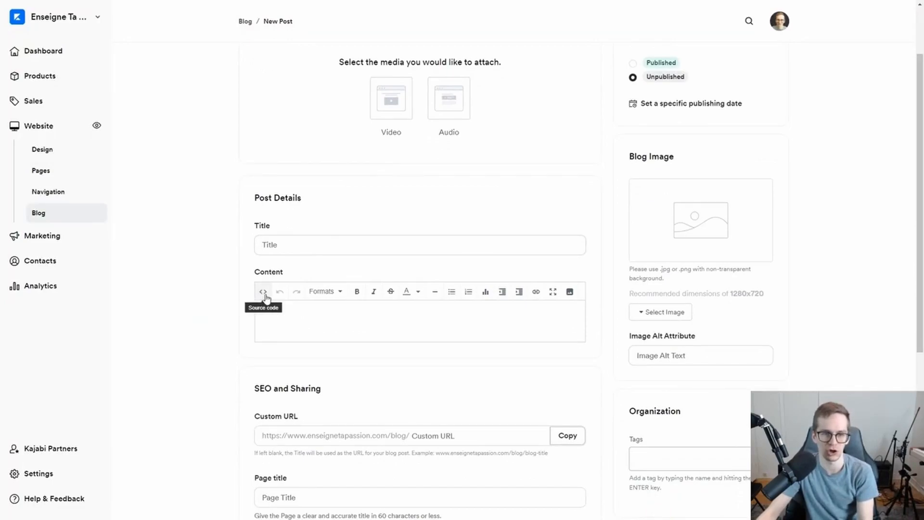
{"action": "left_click", "coordinate": [263, 293]}
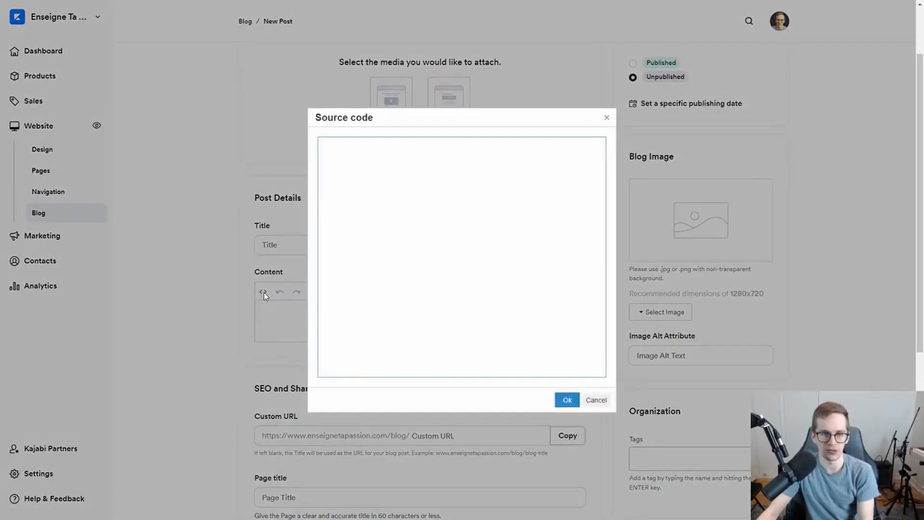
{"action": "key", "text": "ctrl+v"}
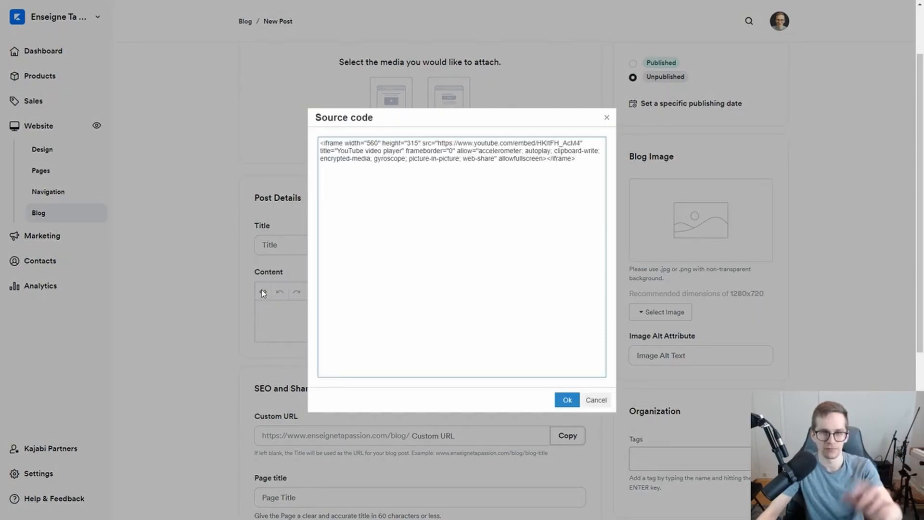
{"action": "left_click", "coordinate": [567, 399]}
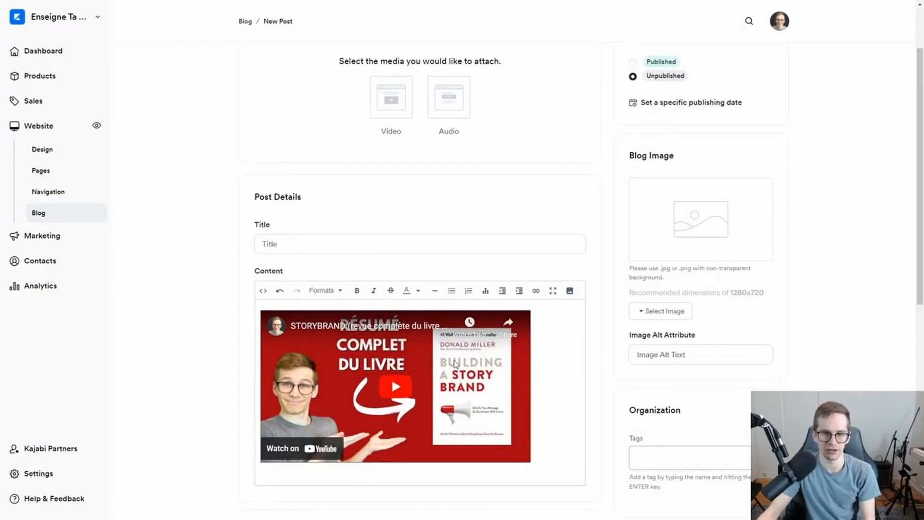
Add the lines "Ma petite description de la vidéo" and "Clique ci-haut pour la regarder." below the embedded video.
{"action": "scroll", "coordinate": [465, 364], "scroll_direction": "down", "scroll_amount": 1}
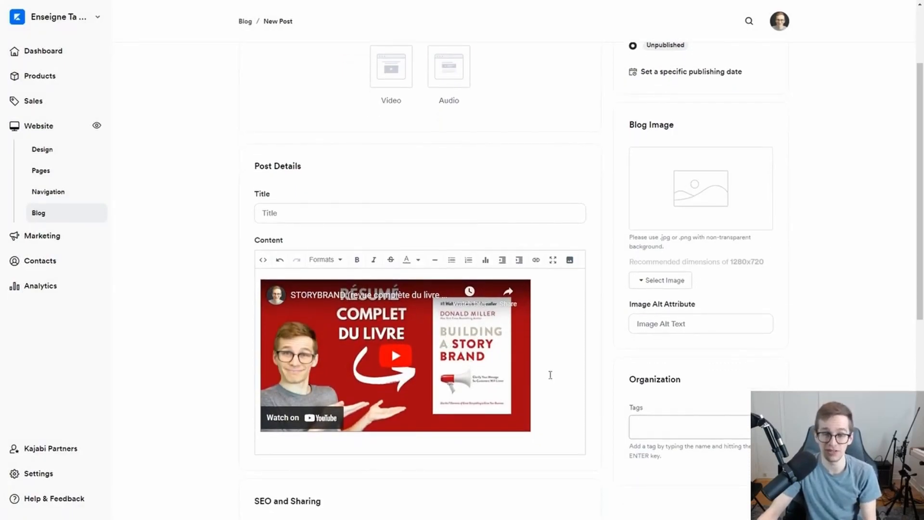
{"action": "key", "text": "Return"}
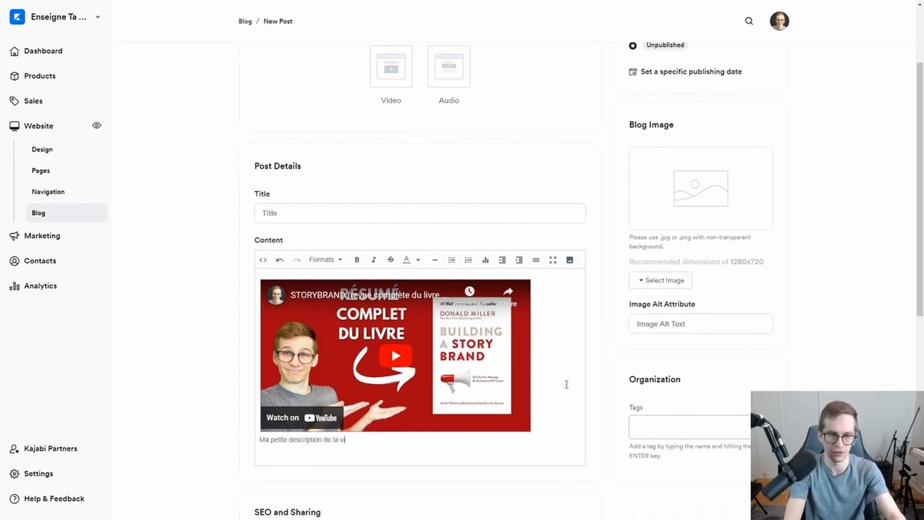
{"action": "key", "text": "Return"}
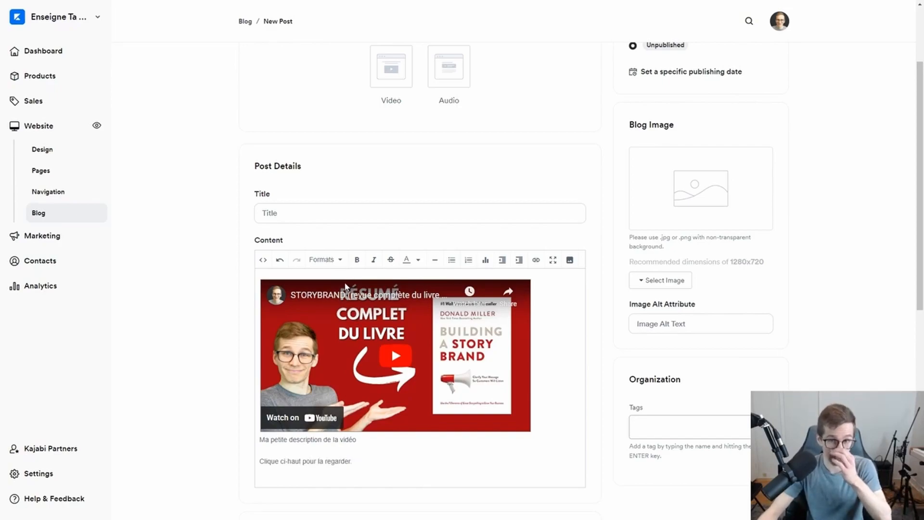
Leave the unsaved post and open the Blog Listings settings of the Blog page in the website design editor.
{"action": "scroll", "coordinate": [285, 96], "scroll_direction": "up", "scroll_amount": 3}
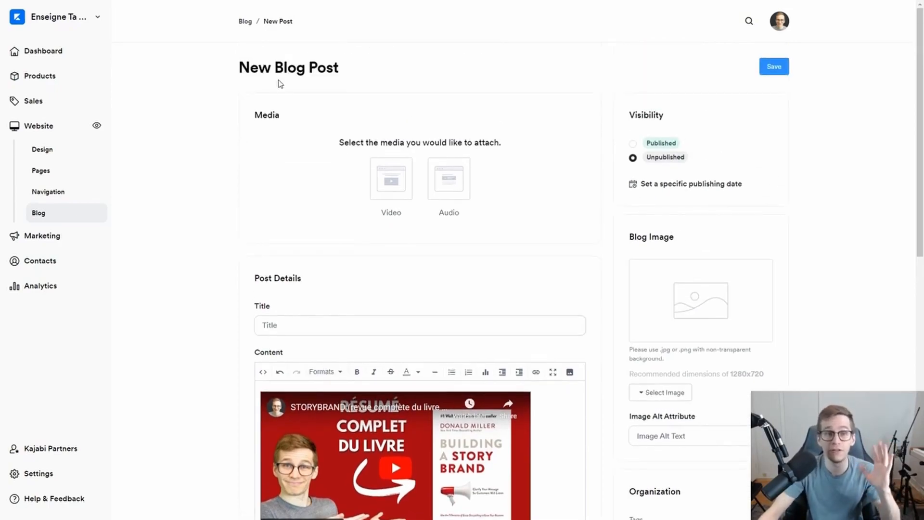
{"action": "left_click", "coordinate": [246, 22]}
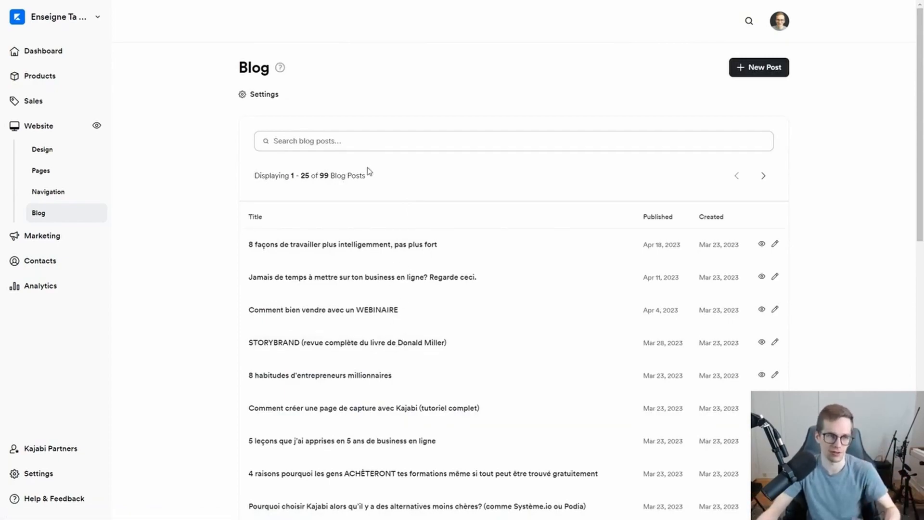
{"action": "left_click", "coordinate": [46, 152]}
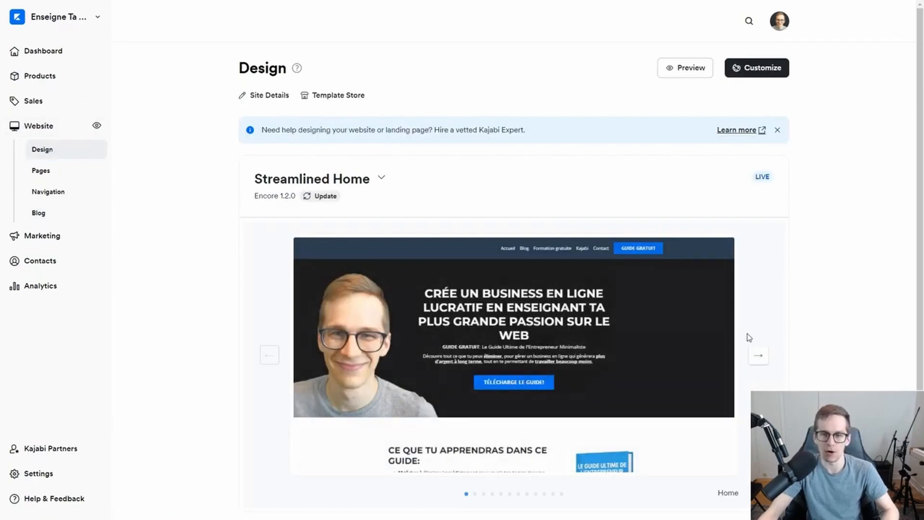
{"action": "mouse_move", "coordinate": [581, 355]}
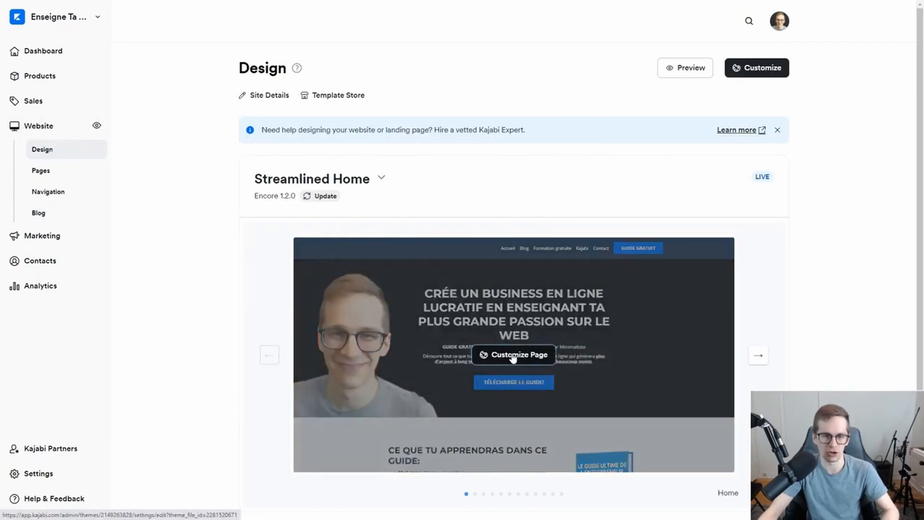
{"action": "left_click", "coordinate": [514, 356]}
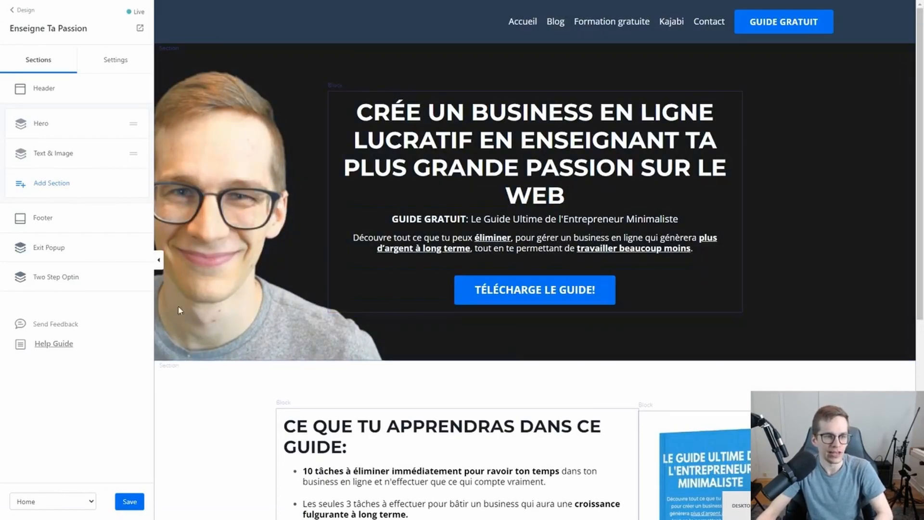
{"action": "left_click", "coordinate": [25, 506]}
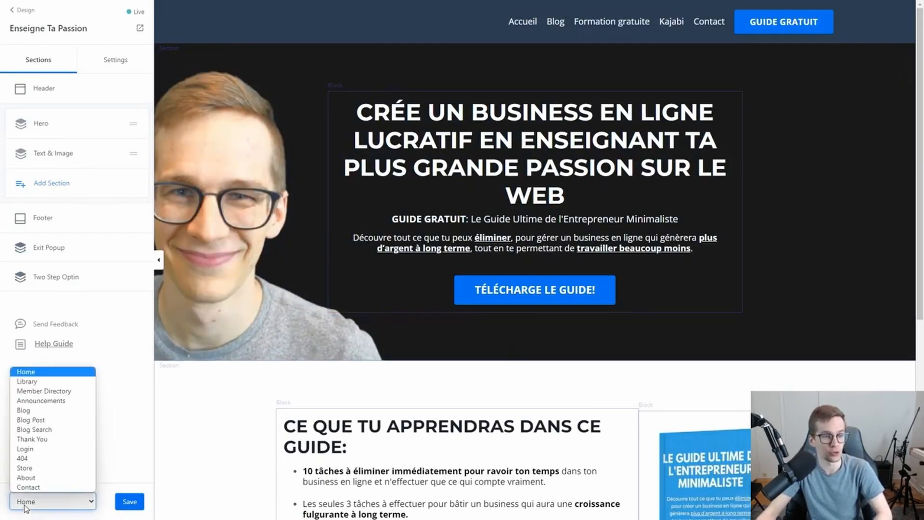
{"action": "left_click", "coordinate": [24, 411]}
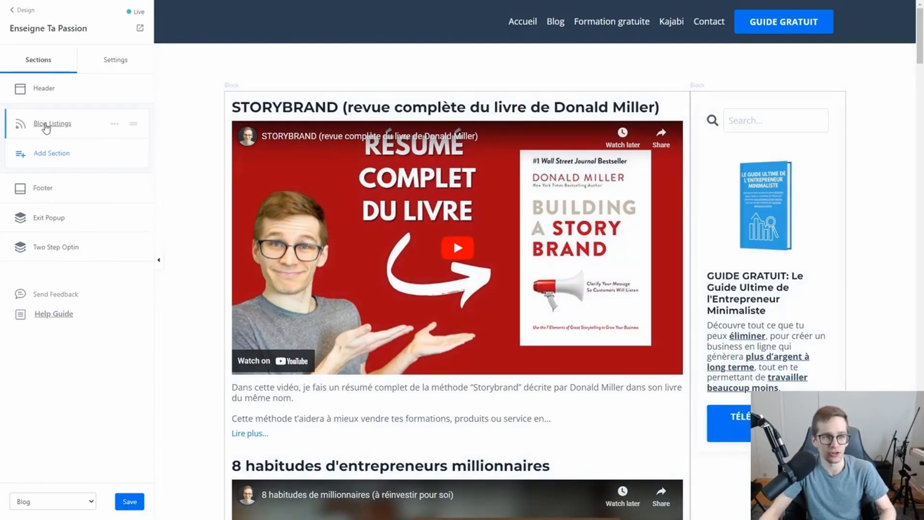
{"action": "left_click", "coordinate": [42, 126]}
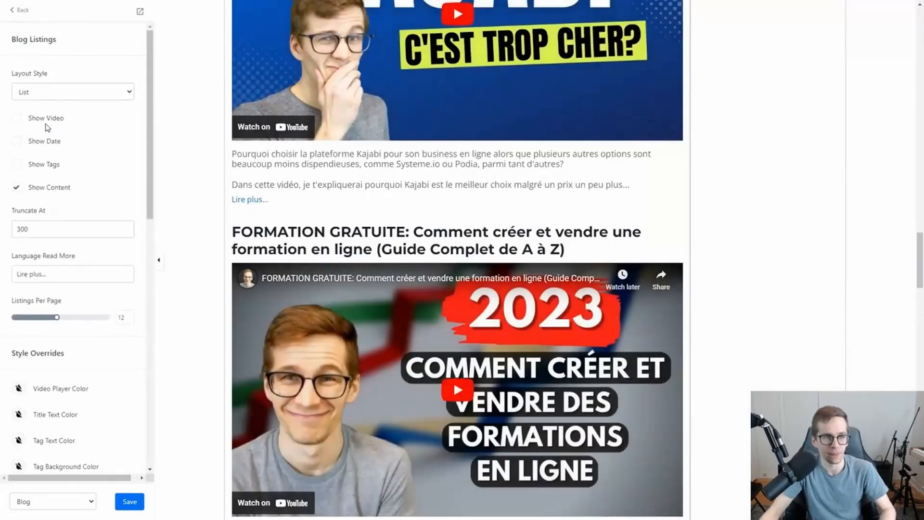
{"action": "scroll", "coordinate": [263, 216], "scroll_direction": "up", "scroll_amount": 20}
{"action": "scroll", "coordinate": [268, 162], "scroll_direction": "up", "scroll_amount": 8}
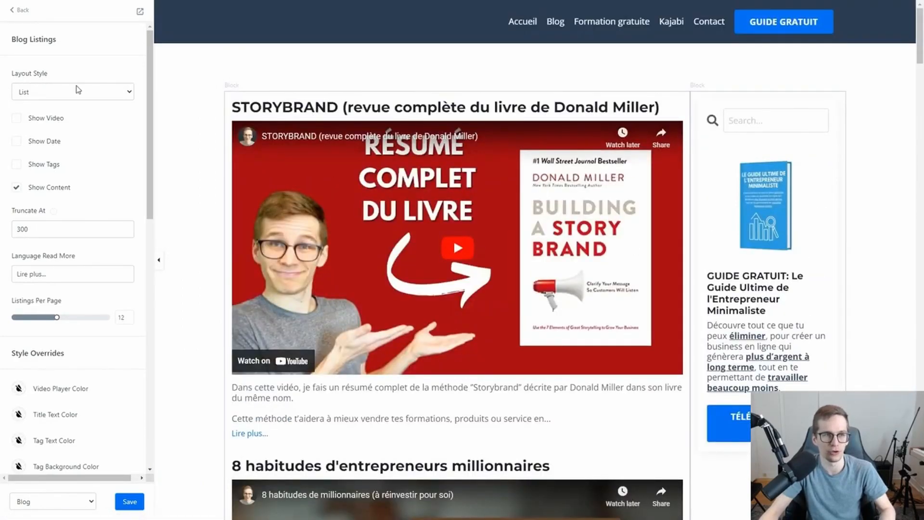
Try the 2-Column Grid and 3-Column Grid layouts on the blog listings, and restore the List layout.
{"action": "left_click", "coordinate": [46, 91]}
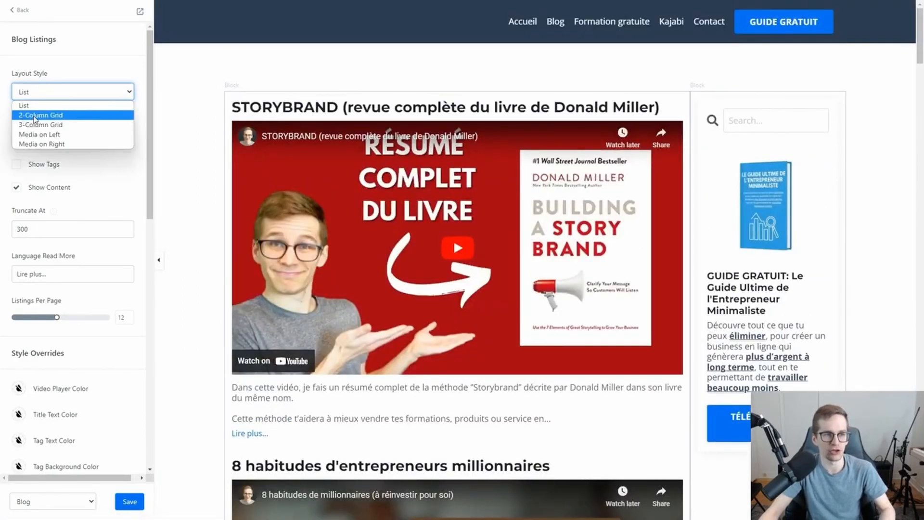
{"action": "left_click", "coordinate": [34, 116]}
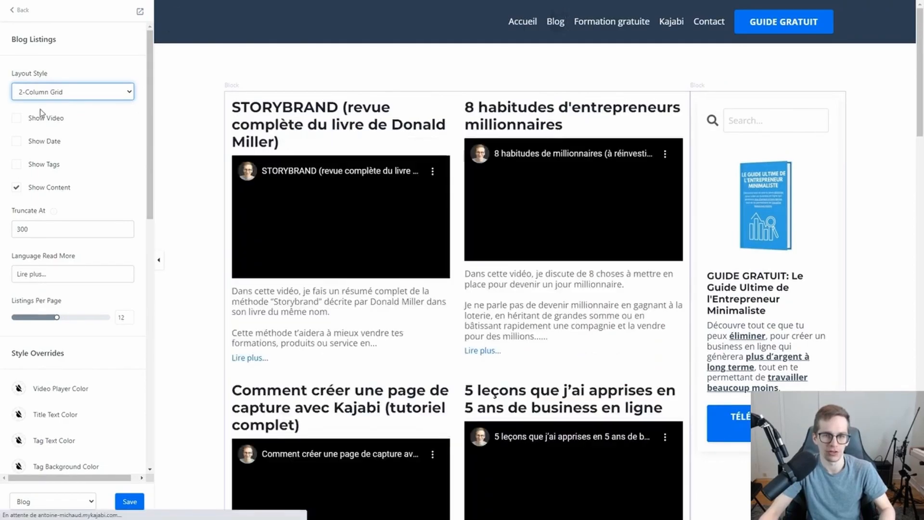
{"action": "scroll", "coordinate": [501, 217], "scroll_direction": "down", "scroll_amount": 5}
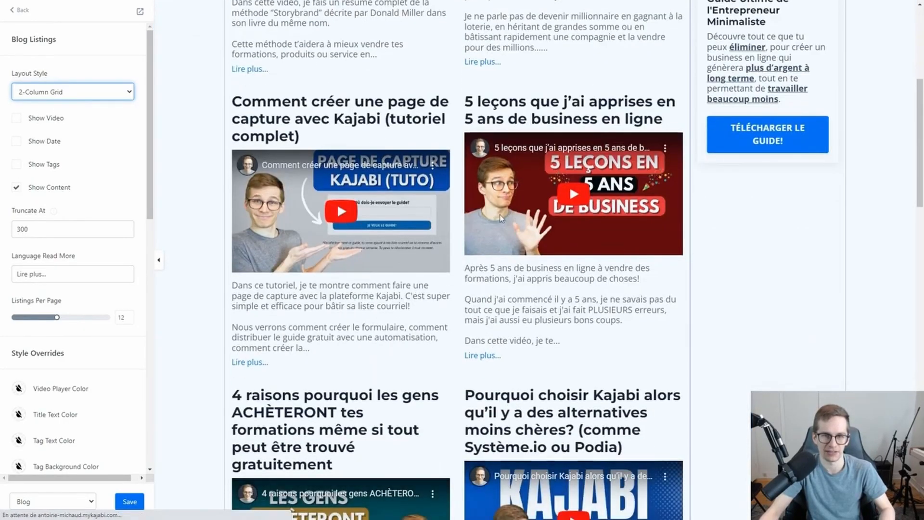
{"action": "scroll", "coordinate": [501, 218], "scroll_direction": "up", "scroll_amount": 5}
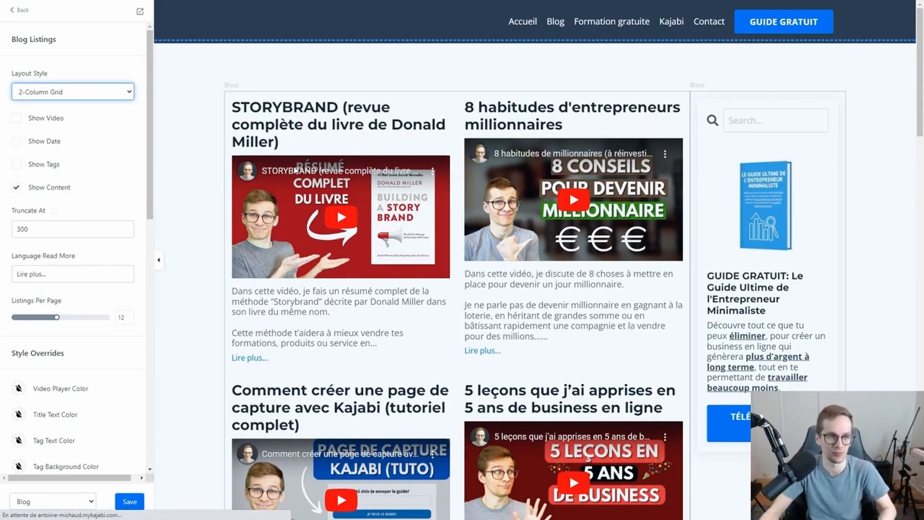
{"action": "left_click", "coordinate": [64, 96]}
{"action": "left_click", "coordinate": [56, 125]}
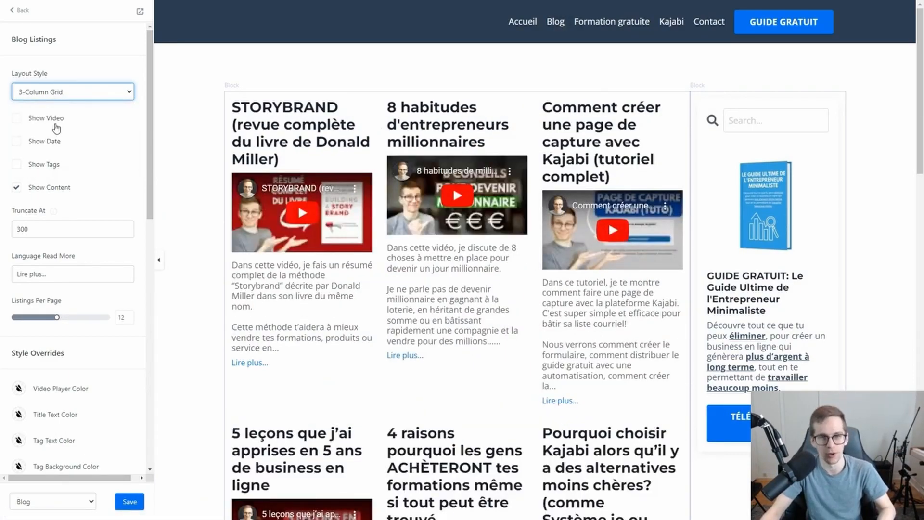
{"action": "left_click", "coordinate": [54, 97]}
{"action": "left_click", "coordinate": [53, 107]}
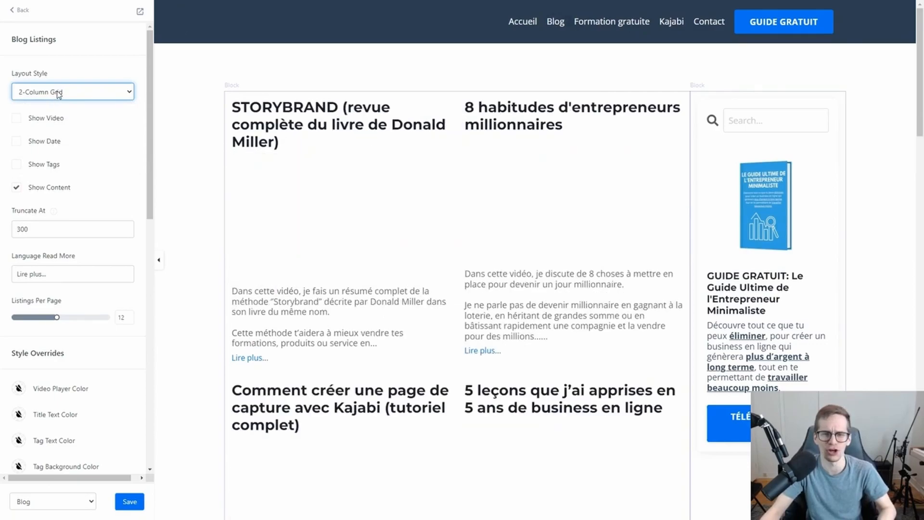
{"action": "left_click", "coordinate": [54, 92]}
{"action": "left_click", "coordinate": [57, 110]}
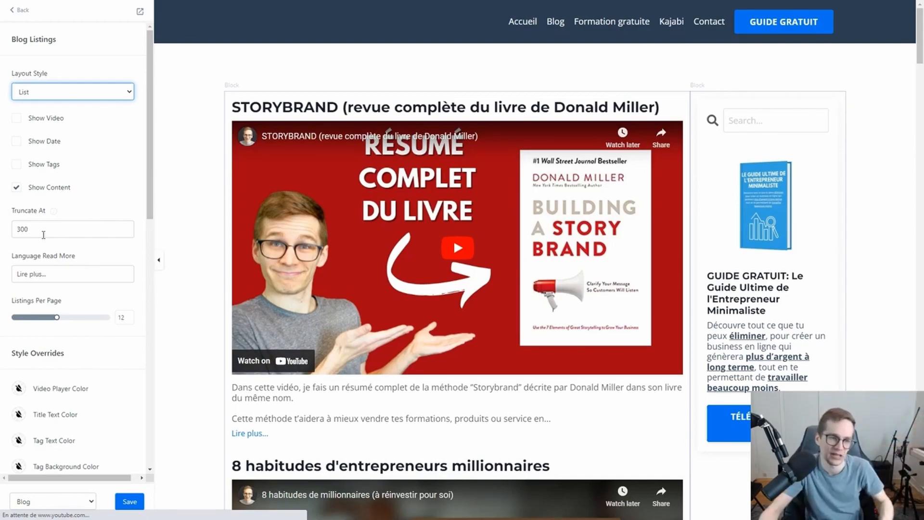
Truncate the blog listing excerpts at 150 and check the shortened description under the STORYBRAND video.
{"action": "left_click_drag", "start_coordinate": [40, 230], "coordinate": [7, 229]}
{"action": "type", "text": "150"}
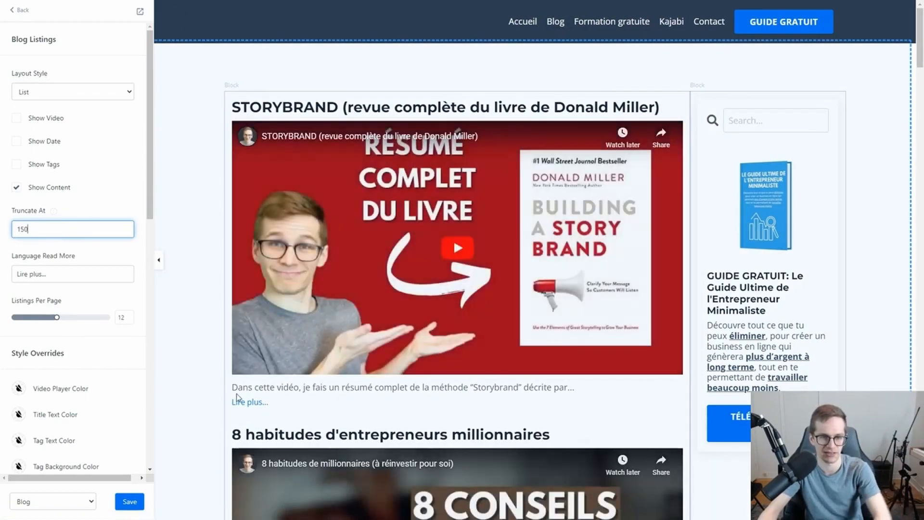
{"action": "left_click_drag", "start_coordinate": [237, 392], "coordinate": [588, 379]}
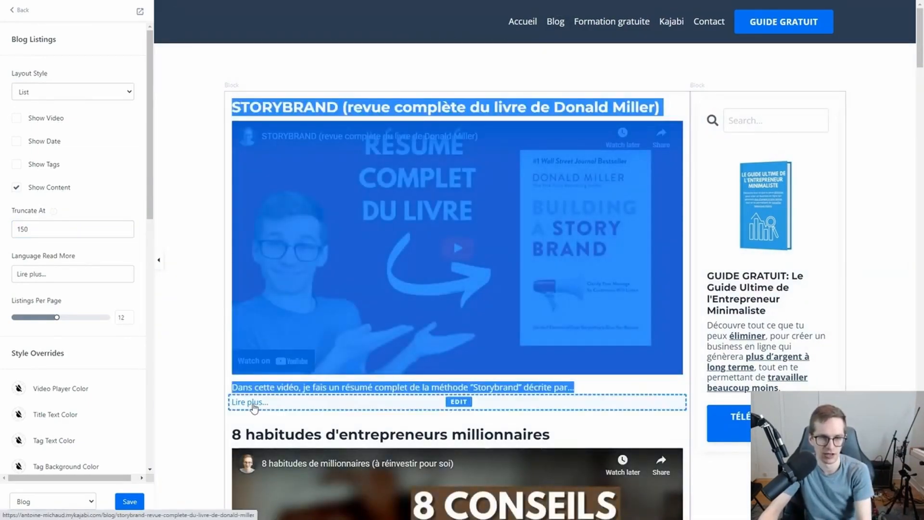
Replace the read-more link wording of the blog listings and re-enter it as "Lire plus...".
{"action": "left_click", "coordinate": [45, 258]}
{"action": "left_click", "coordinate": [61, 275]}
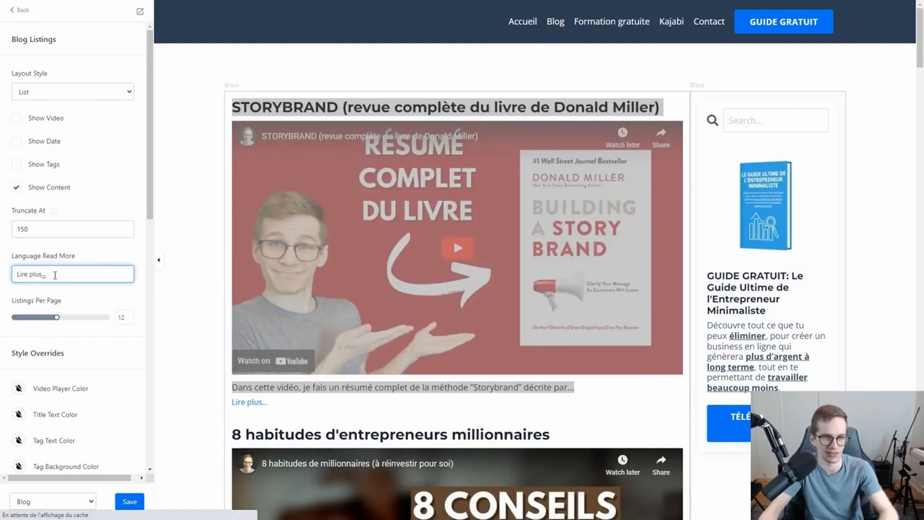
{"action": "left_click_drag", "start_coordinate": [58, 280], "coordinate": [2, 279]}
{"action": "type", "text": "ec"}
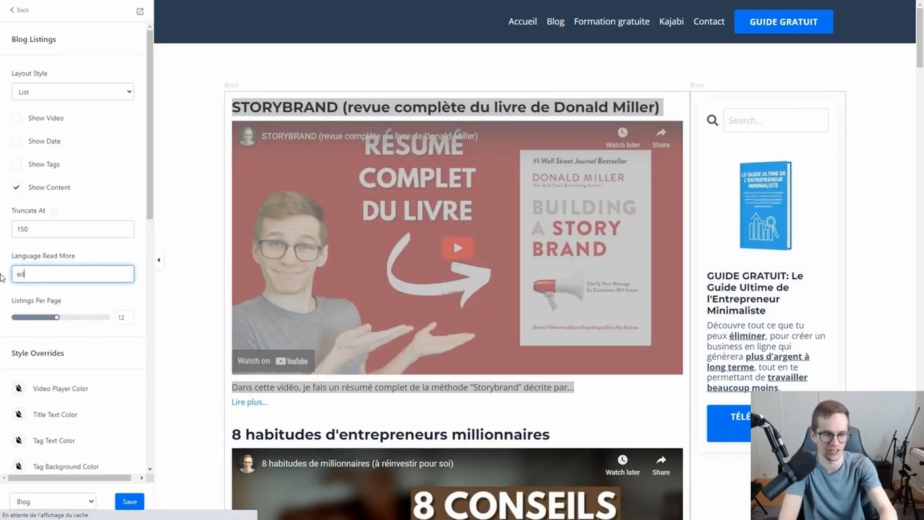
{"action": "key", "text": "BackSpace"}
{"action": "key", "text": "BackSpace"}
{"action": "type", "text": "Lire plus..."}
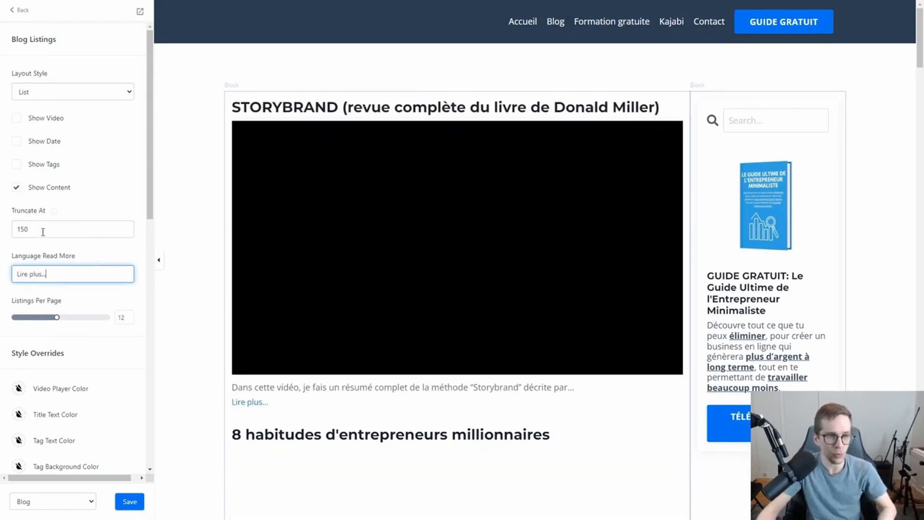
Try different truncation lengths for the blog listing excerpts and settle on 300.
{"action": "left_click_drag", "start_coordinate": [67, 229], "coordinate": [2, 246]}
{"action": "type", "text": "300"}
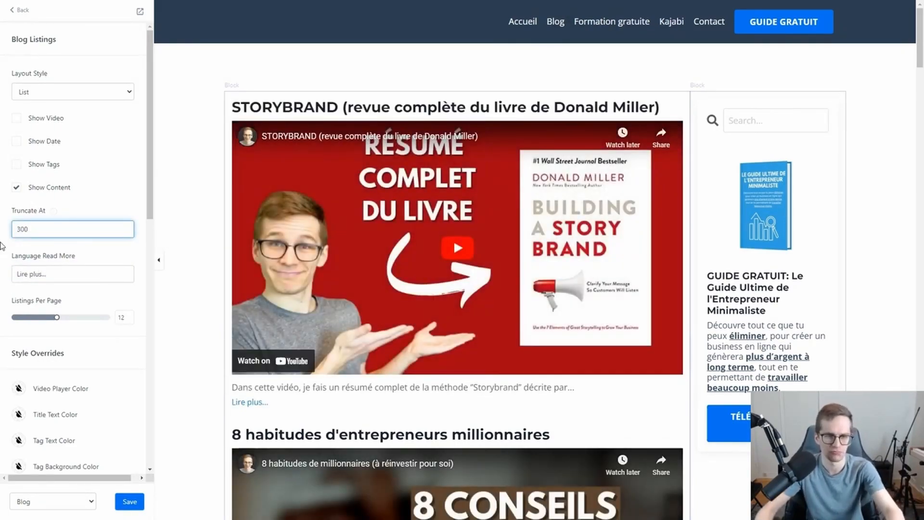
{"action": "left_click_drag", "start_coordinate": [67, 229], "coordinate": [2, 229]}
{"action": "type", "text": "509"}
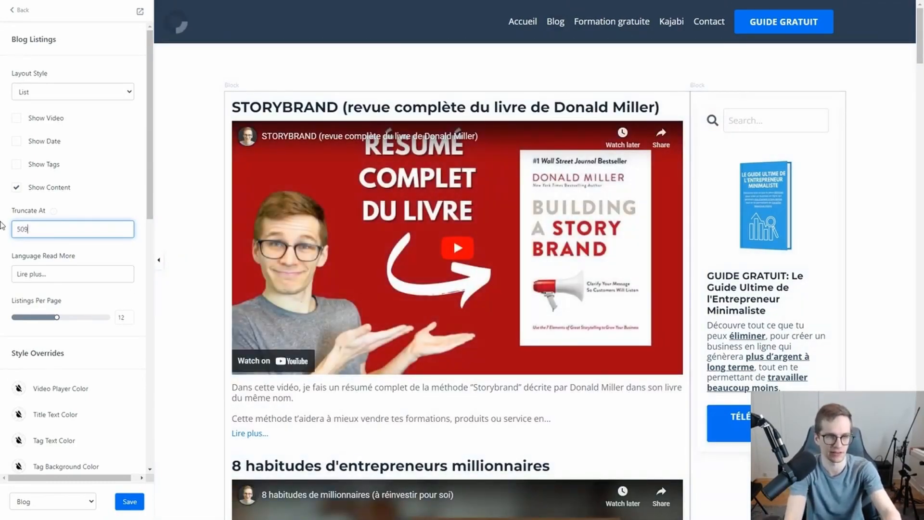
{"action": "key", "text": "BackSpace"}
{"action": "key", "text": "BackSpace"}
{"action": "key", "text": "BackSpace"}
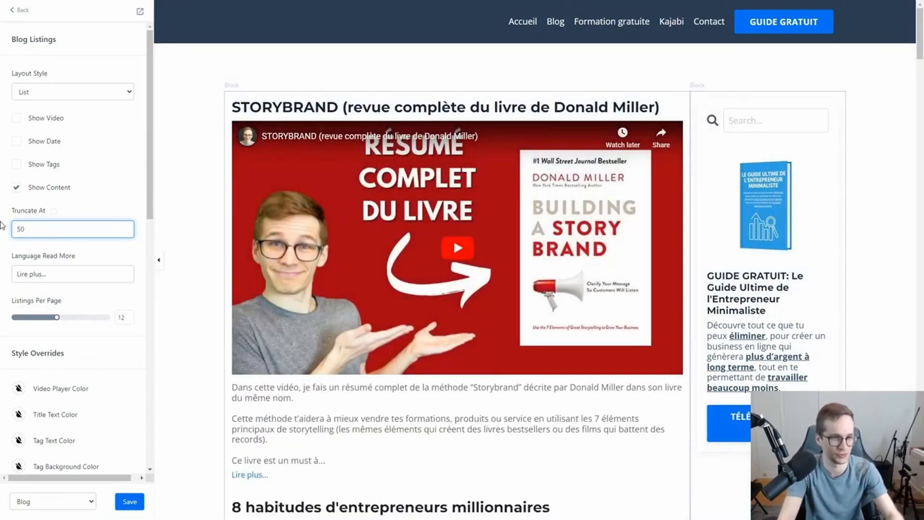
{"action": "type", "text": "300"}
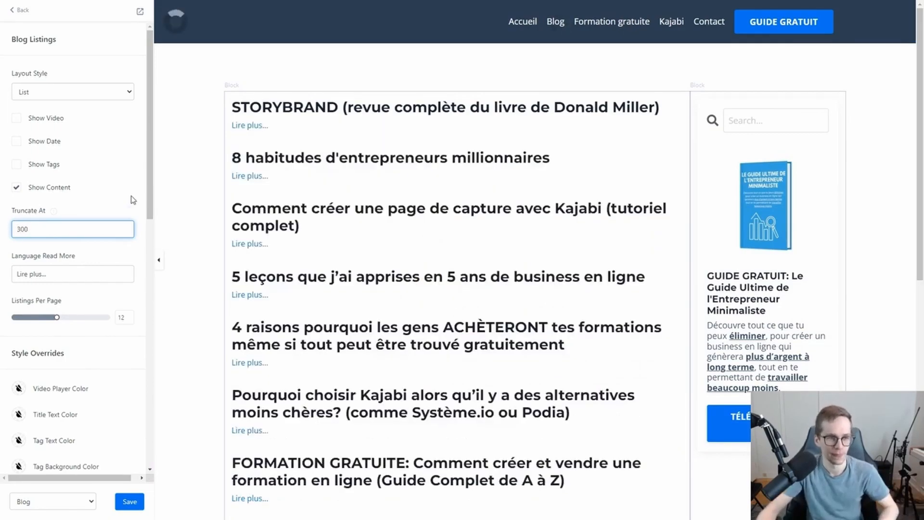
{"action": "left_click", "coordinate": [126, 196]}
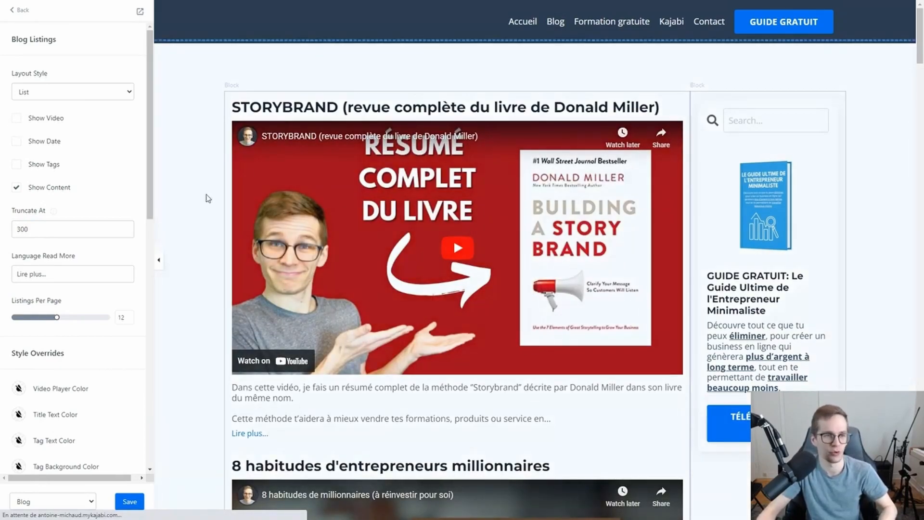
Show the post dates on the blog listings and look through the style, pagination and sidebar settings.
{"action": "left_click", "coordinate": [17, 142]}
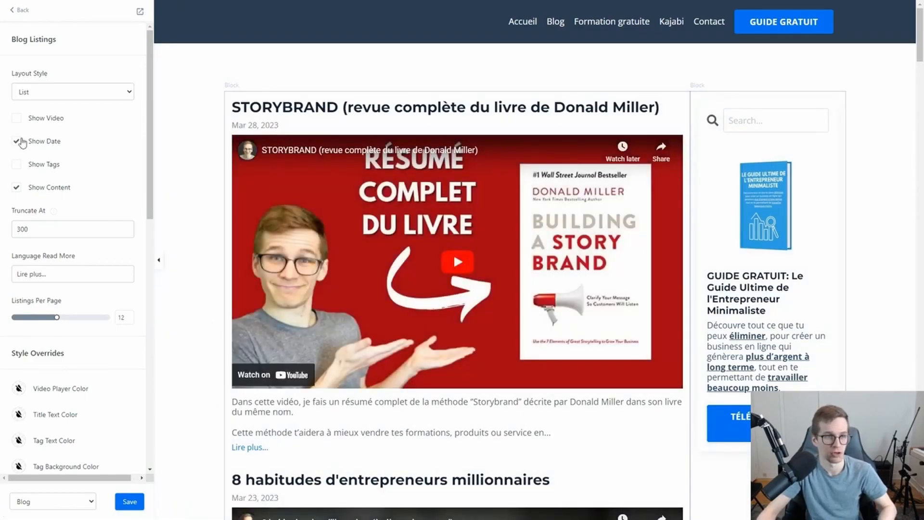
{"action": "scroll", "coordinate": [87, 188], "scroll_direction": "down", "scroll_amount": 6}
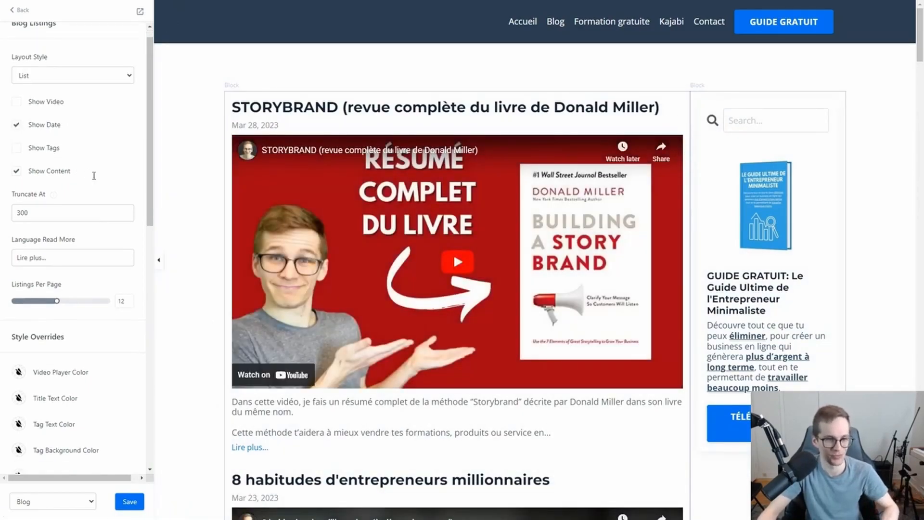
{"action": "scroll", "coordinate": [98, 178], "scroll_direction": "down", "scroll_amount": 6}
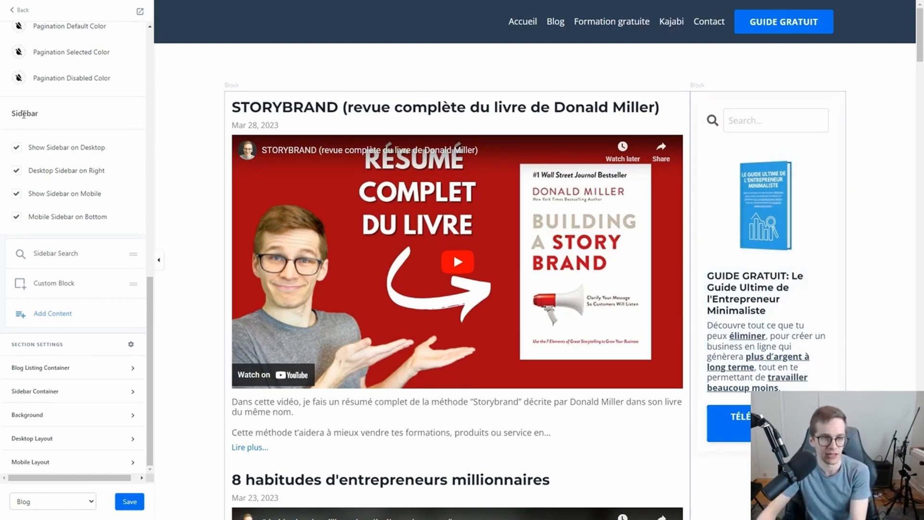
{"action": "scroll", "coordinate": [36, 165], "scroll_direction": "up", "scroll_amount": 1}
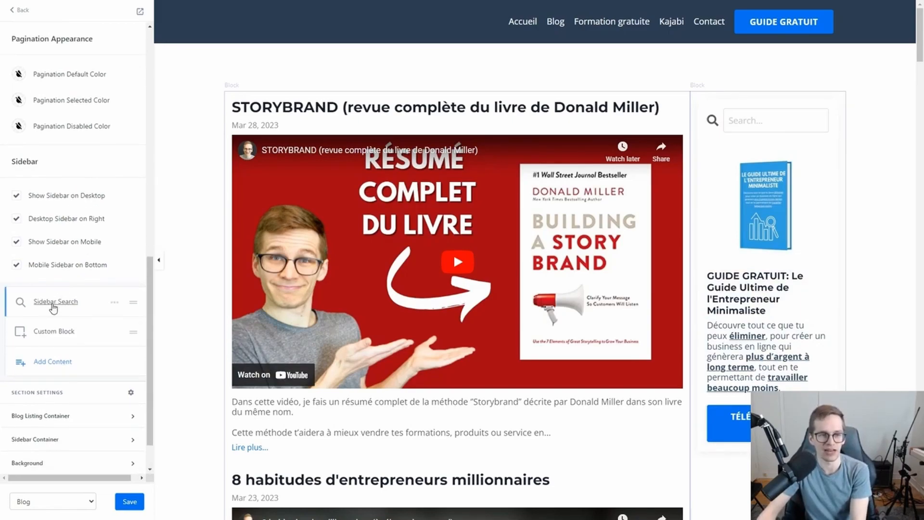
{"action": "scroll", "coordinate": [77, 202], "scroll_direction": "up", "scroll_amount": 10}
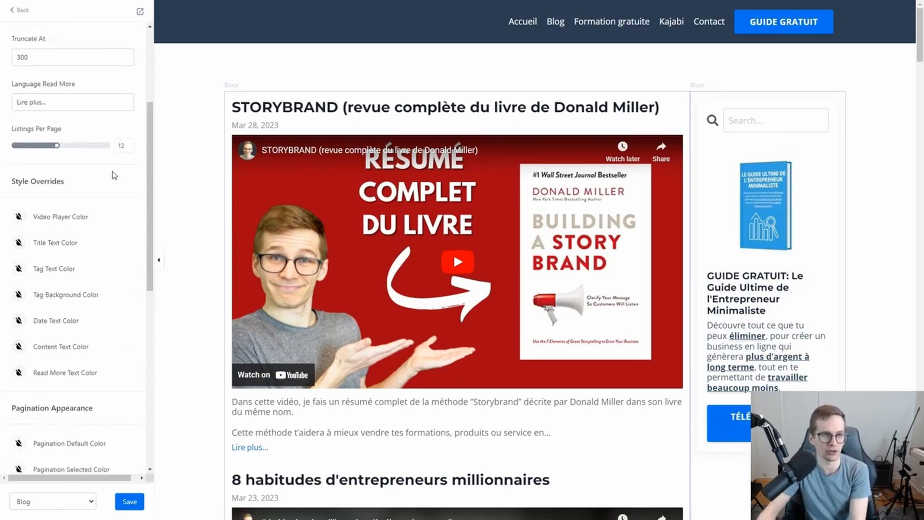
Reopen the Blog Listings settings and examine the content types that can be added to the sidebar.
{"action": "left_click", "coordinate": [19, 10]}
{"action": "left_click", "coordinate": [43, 123]}
{"action": "scroll", "coordinate": [77, 73], "scroll_direction": "down", "scroll_amount": 10}
{"action": "scroll", "coordinate": [799, 229], "scroll_direction": "up", "scroll_amount": 8}
{"action": "scroll", "coordinate": [809, 246], "scroll_direction": "up", "scroll_amount": 15}
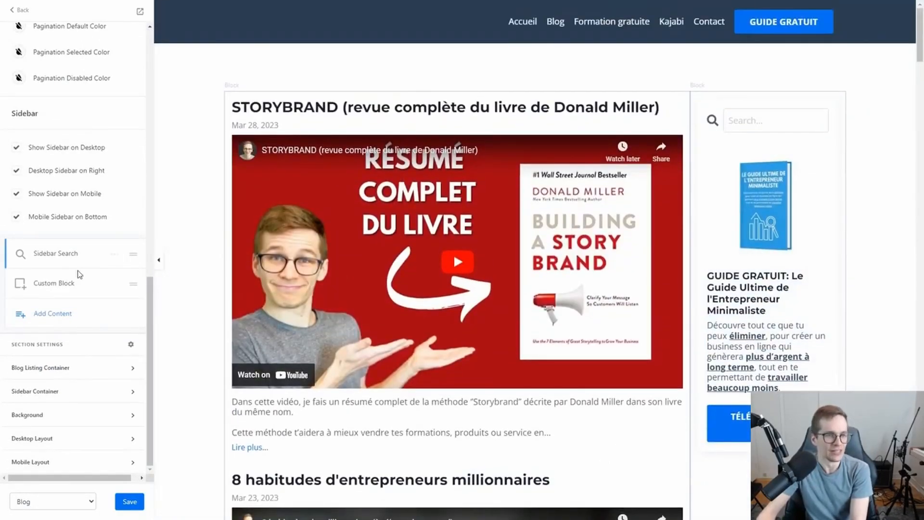
{"action": "left_click", "coordinate": [55, 314]}
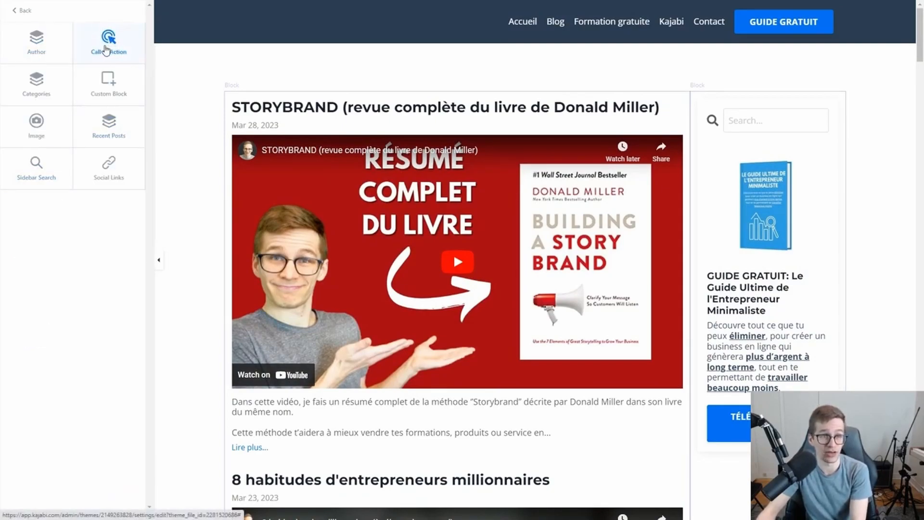
{"action": "left_click", "coordinate": [31, 19]}
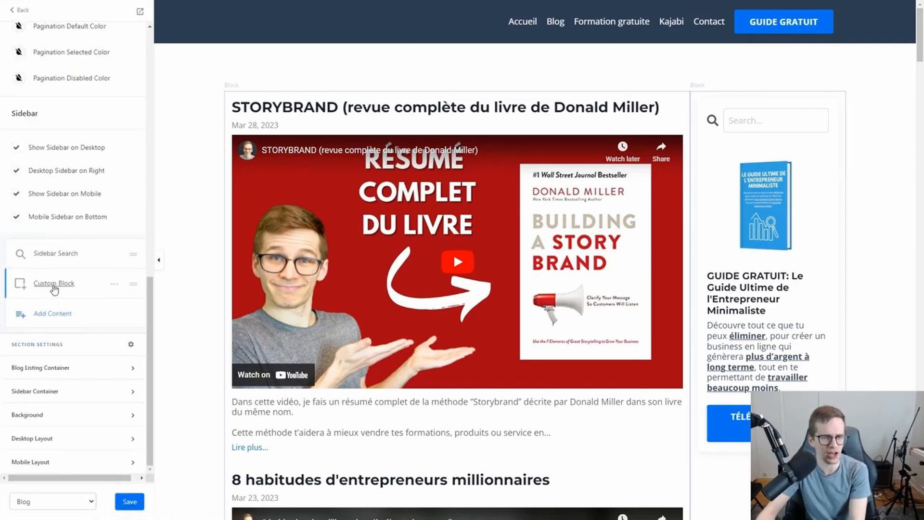
{"action": "left_click", "coordinate": [48, 313]}
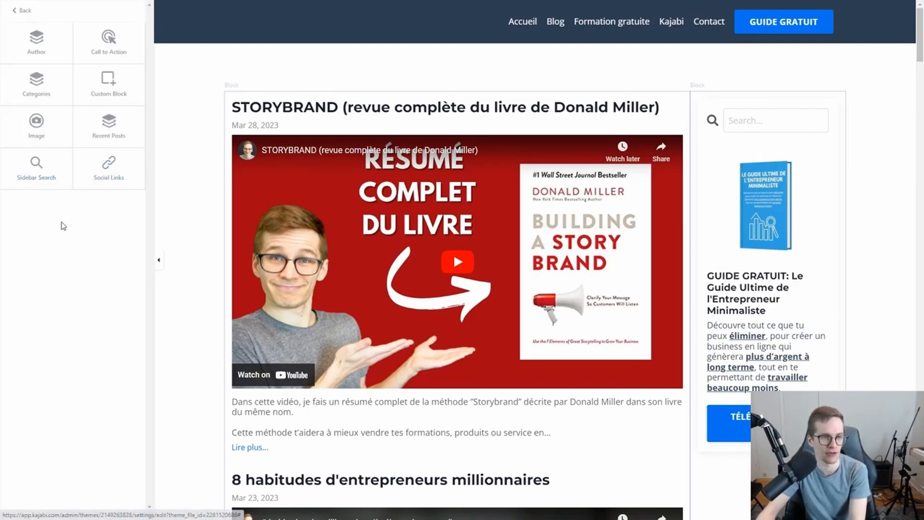
{"action": "left_click", "coordinate": [107, 86]}
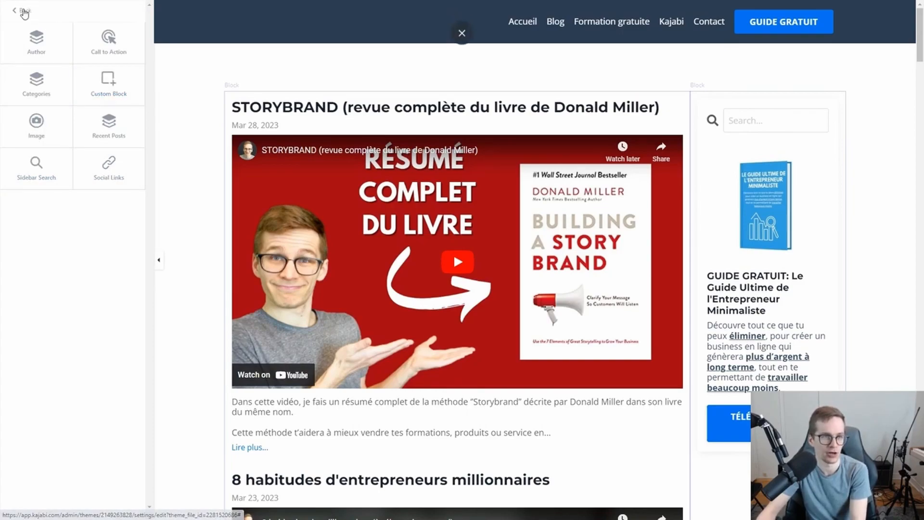
Open the sidebar's Custom Block and review its heading, image, content and call-to-action settings.
{"action": "left_click", "coordinate": [60, 285]}
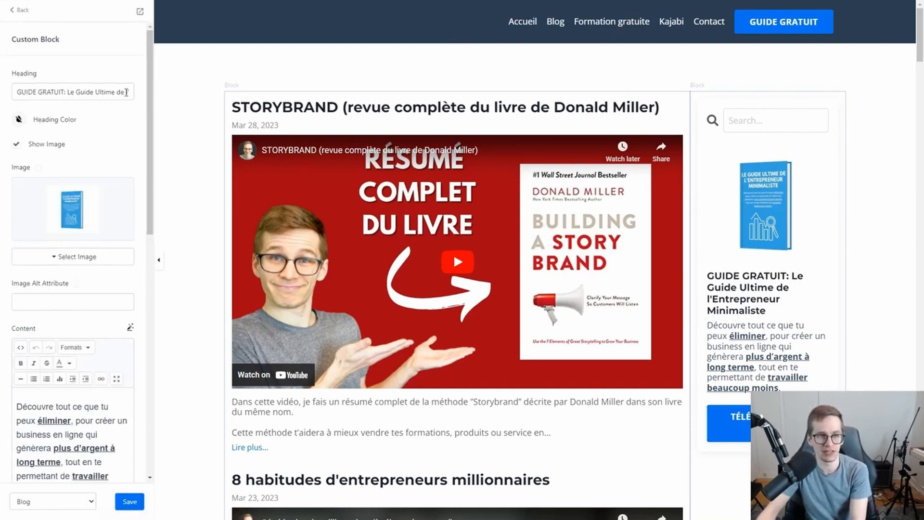
{"action": "scroll", "coordinate": [87, 135], "scroll_direction": "down", "scroll_amount": 1}
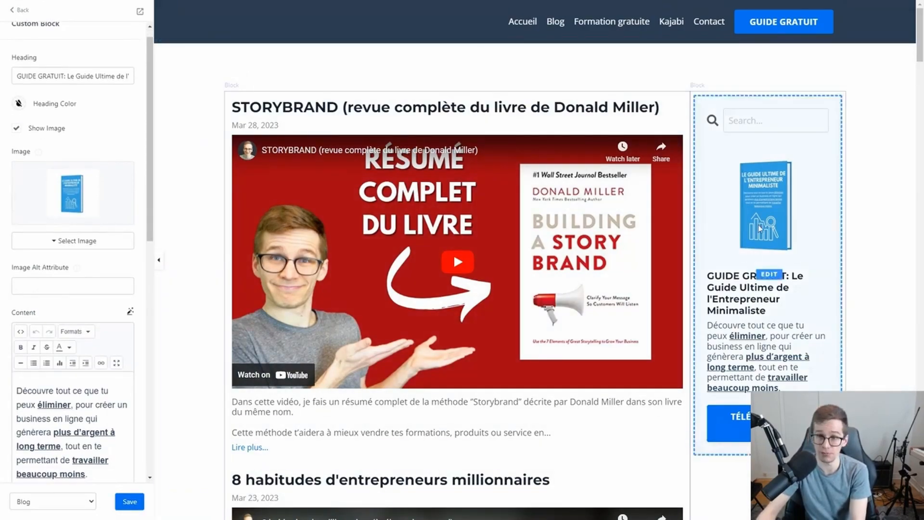
{"action": "scroll", "coordinate": [72, 216], "scroll_direction": "down", "scroll_amount": 3}
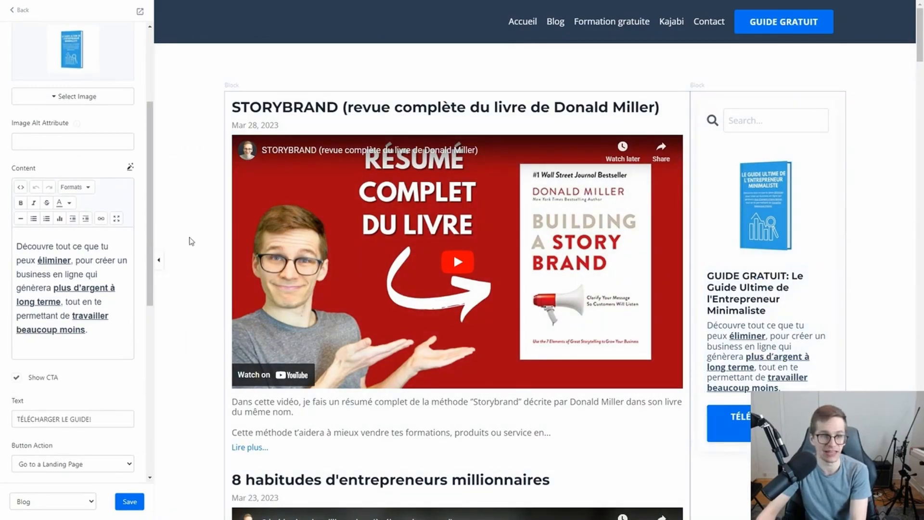
{"action": "scroll", "coordinate": [86, 237], "scroll_direction": "down", "scroll_amount": 1}
{"action": "scroll", "coordinate": [86, 237], "scroll_direction": "down", "scroll_amount": 4}
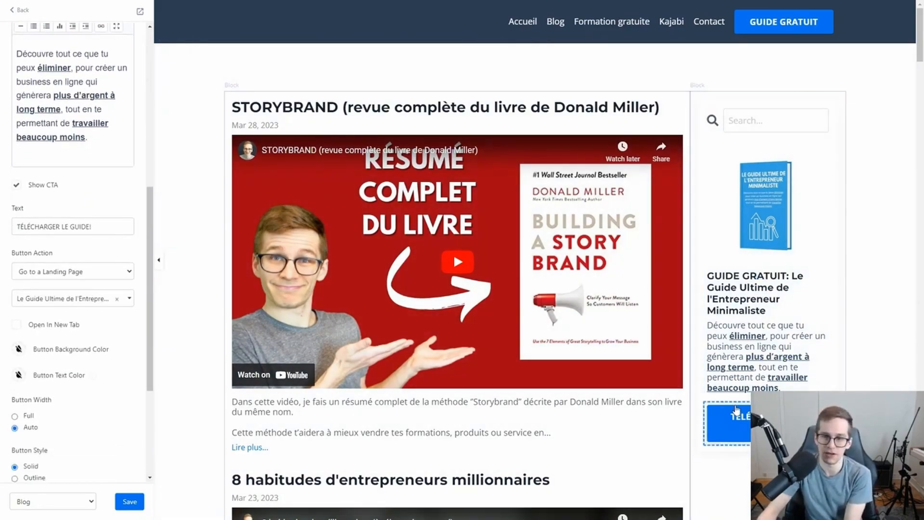
Hide the Custom Block's call-to-action button and show it again.
{"action": "left_click", "coordinate": [16, 190]}
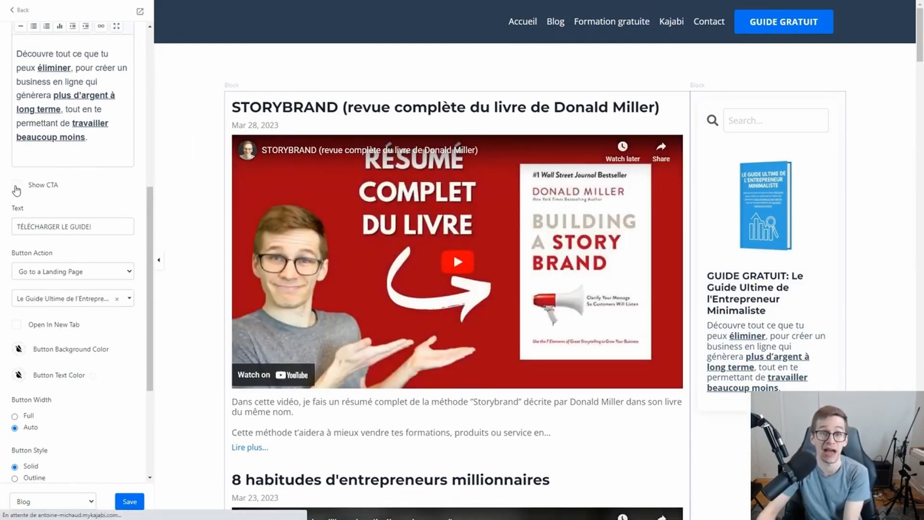
{"action": "left_click", "coordinate": [16, 189]}
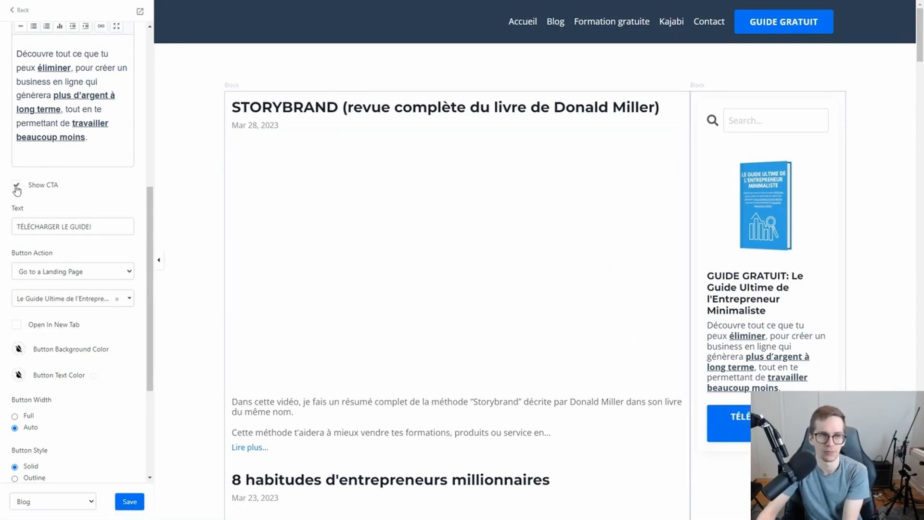
{"action": "scroll", "coordinate": [44, 231], "scroll_direction": "down", "scroll_amount": 1}
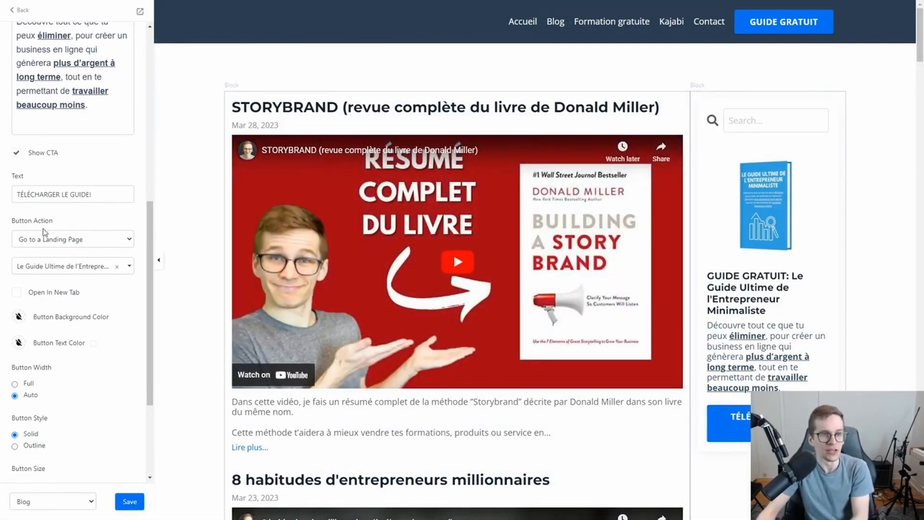
Check the button action choices, keep Go to a Landing Page, and review the button styling options of the Custom Block.
{"action": "left_click", "coordinate": [45, 239]}
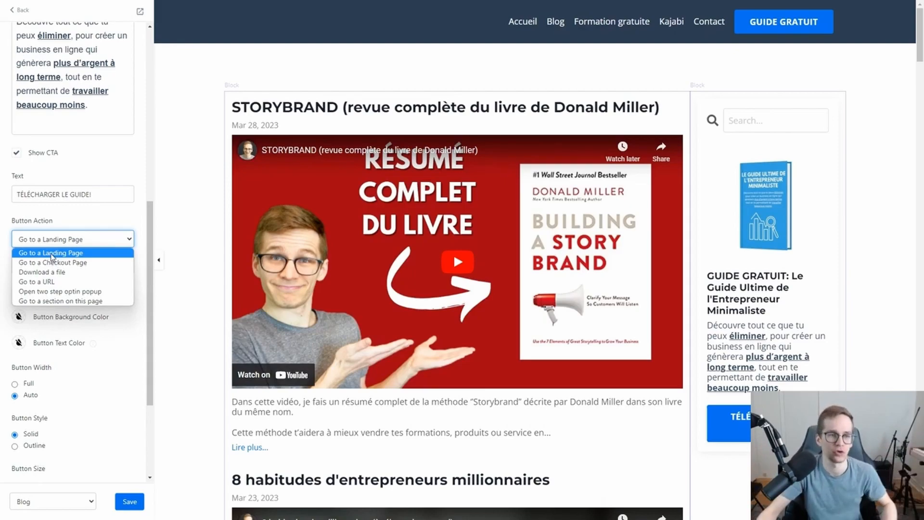
{"action": "left_click", "coordinate": [51, 254]}
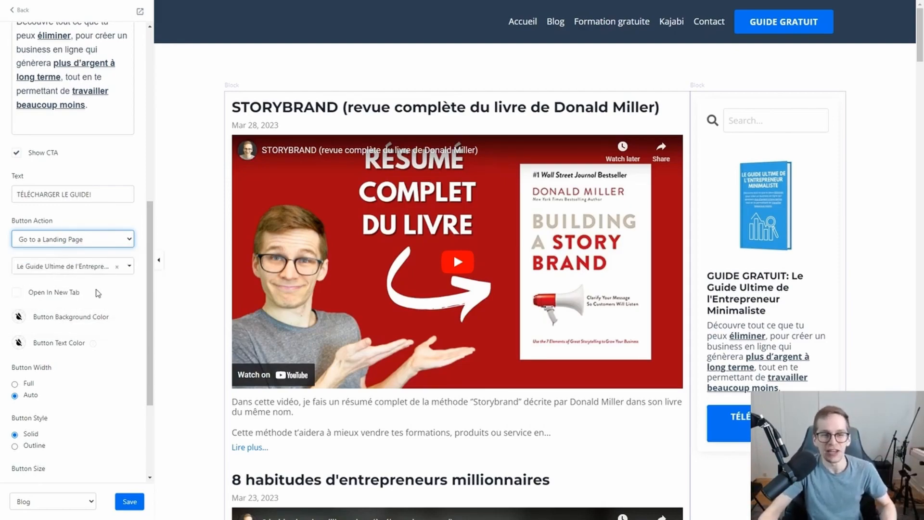
{"action": "scroll", "coordinate": [110, 325], "scroll_direction": "down", "scroll_amount": 3}
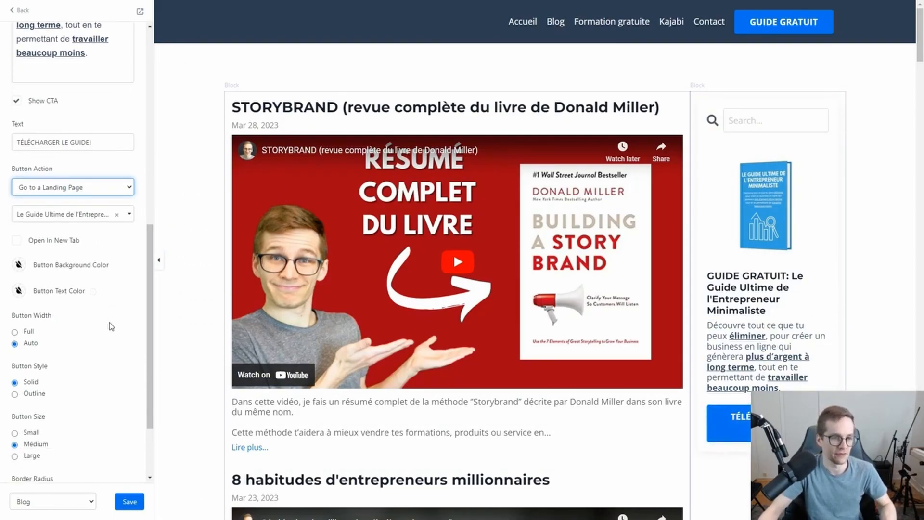
{"action": "scroll", "coordinate": [110, 325], "scroll_direction": "up", "scroll_amount": 10}
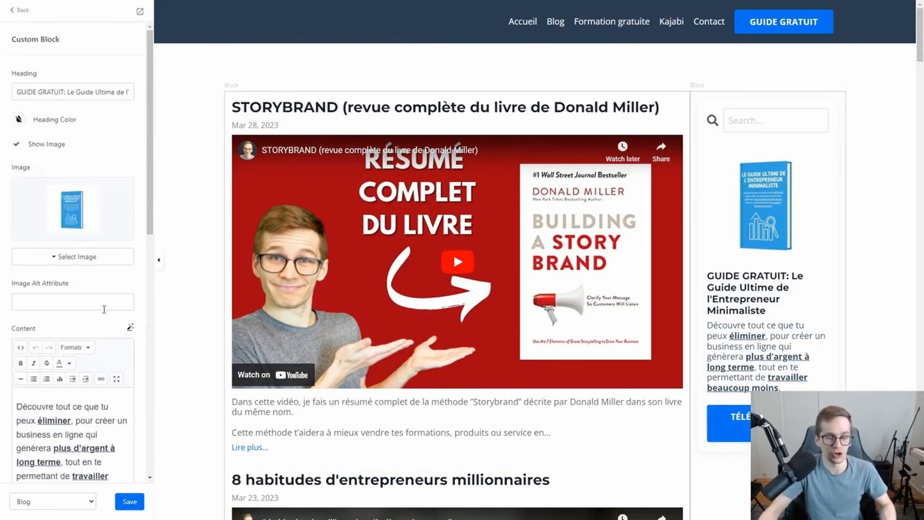
Preview the Blog page, follow its TÉLÉCHARGER LE GUIDE! button to the landing page, and close the preview.
{"action": "left_click", "coordinate": [139, 13]}
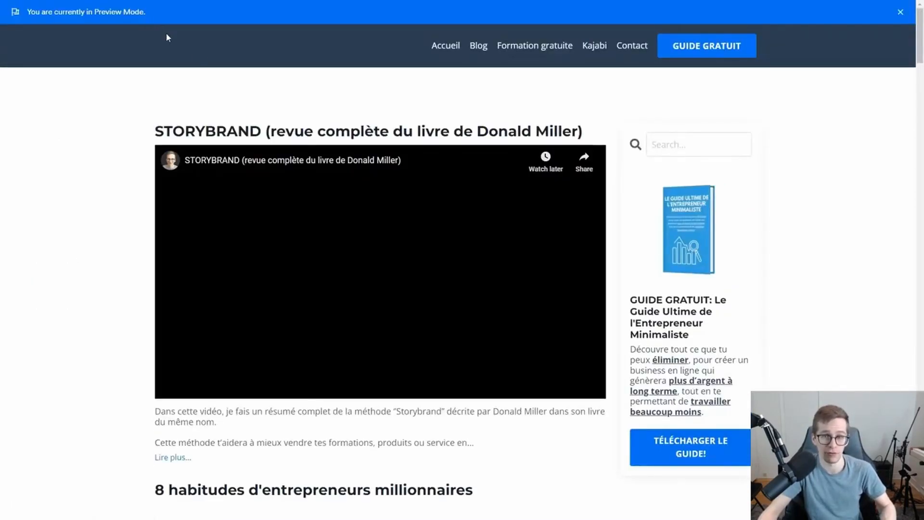
{"action": "scroll", "coordinate": [289, 114], "scroll_direction": "down", "scroll_amount": 15}
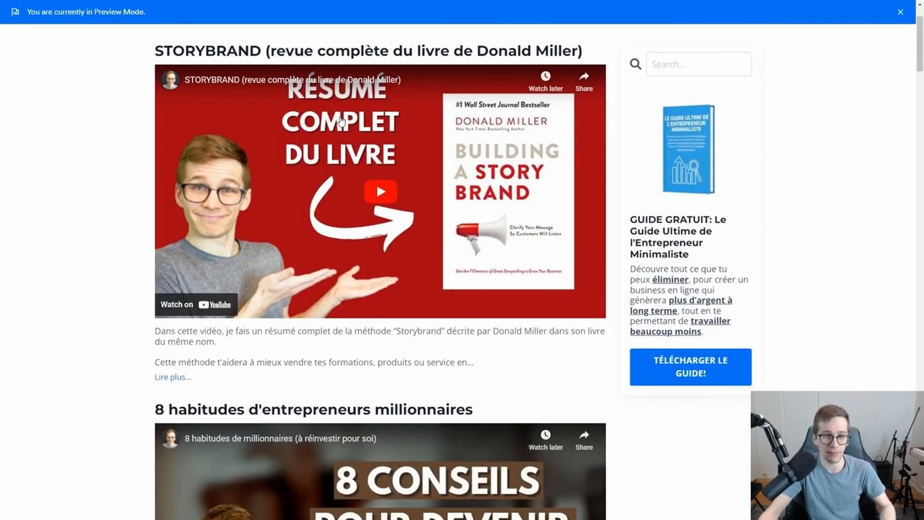
{"action": "scroll", "coordinate": [352, 183], "scroll_direction": "up", "scroll_amount": 15}
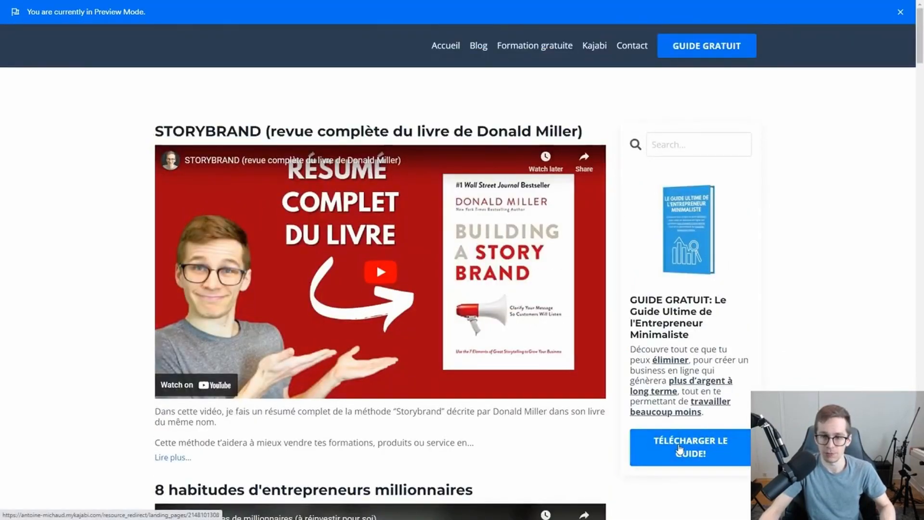
{"action": "left_click", "coordinate": [680, 449]}
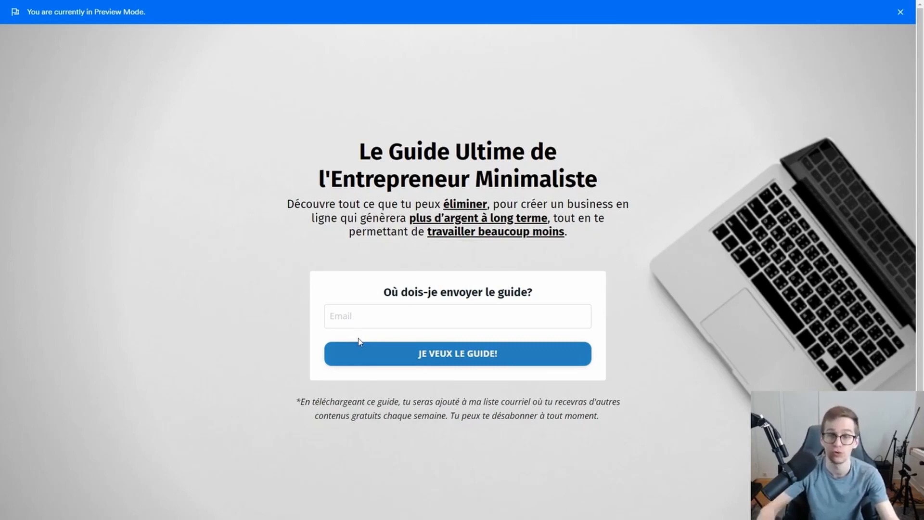
{"action": "key", "text": "ctrl+w"}
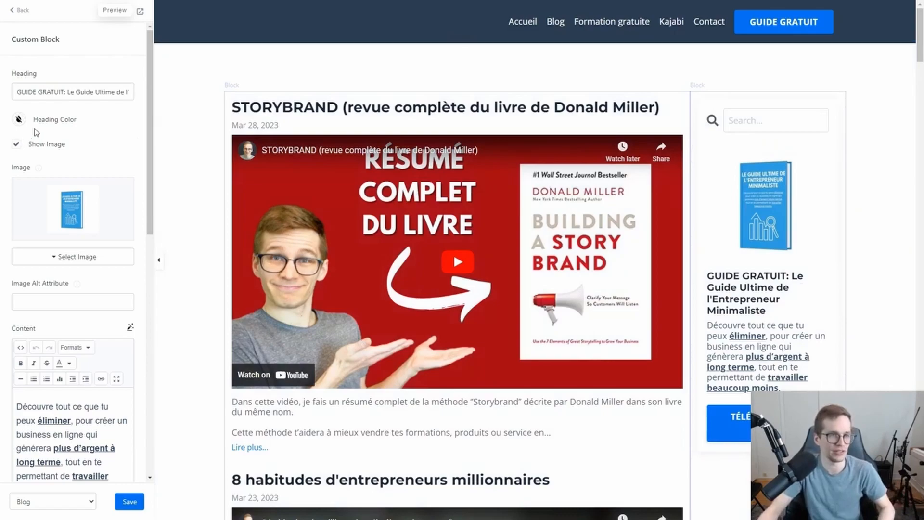
Return to the Blog Listings section settings and put the blog listings in a container.
{"action": "left_click", "coordinate": [21, 10]}
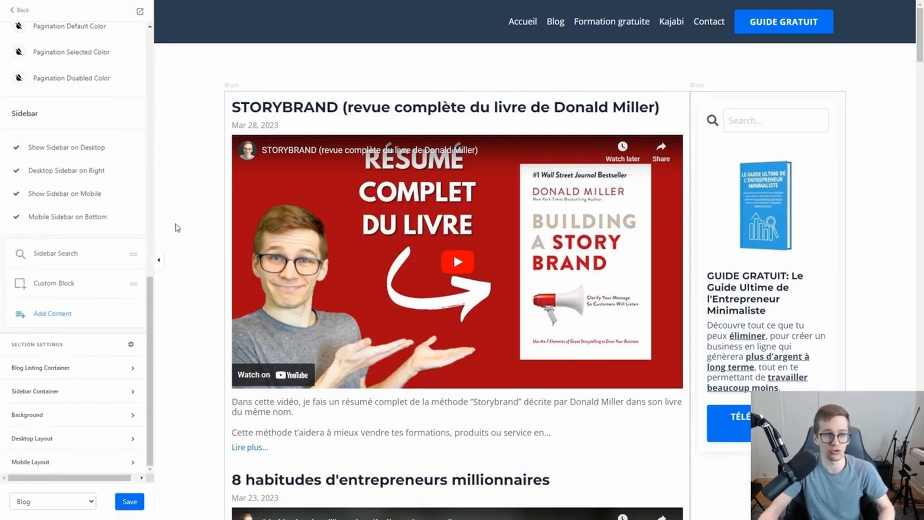
{"action": "scroll", "coordinate": [68, 209], "scroll_direction": "up", "scroll_amount": 8}
{"action": "scroll", "coordinate": [96, 207], "scroll_direction": "down", "scroll_amount": 8}
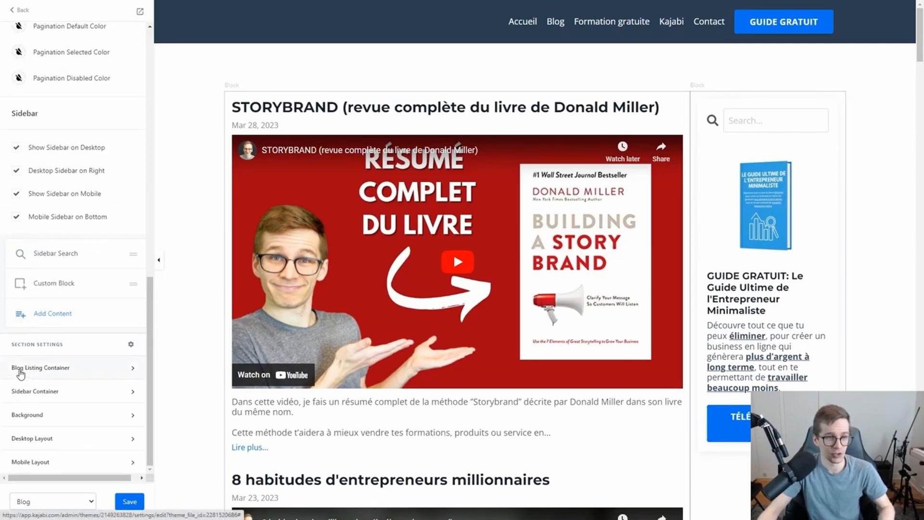
{"action": "left_click", "coordinate": [55, 373]}
{"action": "scroll", "coordinate": [68, 316], "scroll_direction": "down", "scroll_amount": 4}
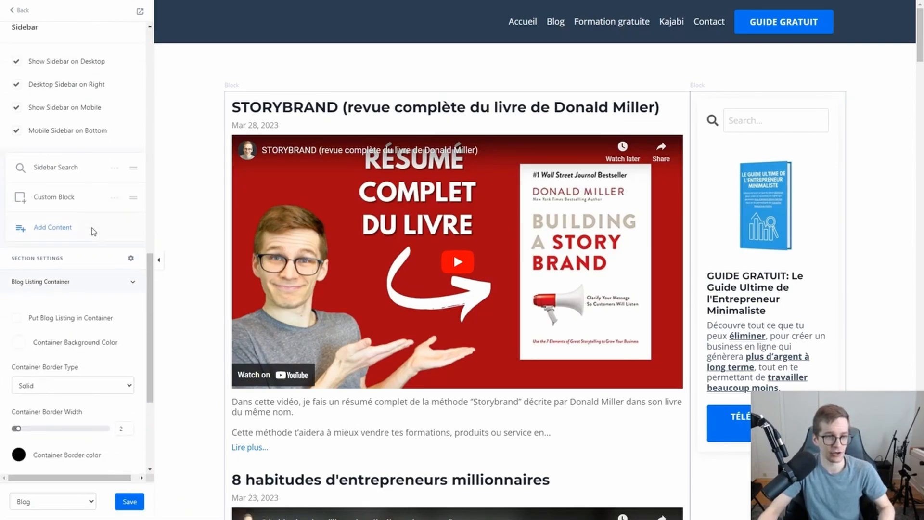
{"action": "left_click", "coordinate": [17, 196]}
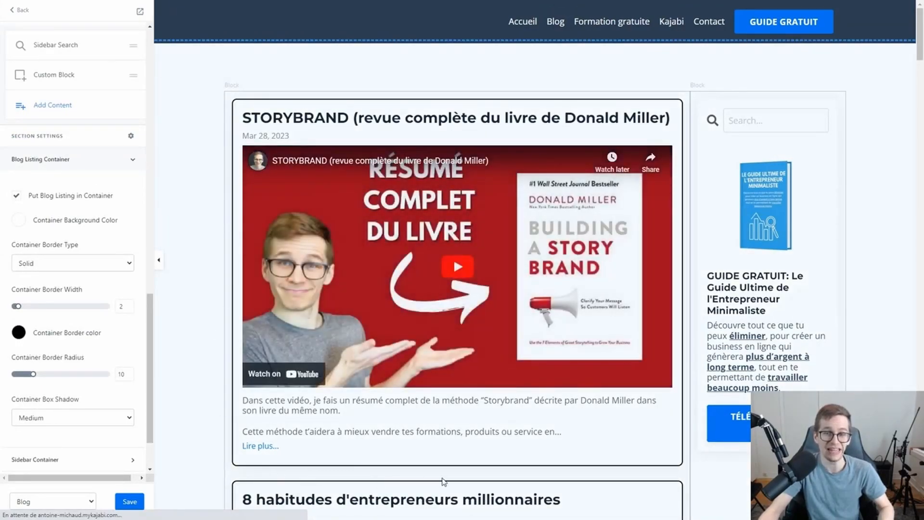
Try the Dotted and Dashed border types on the blog listing container.
{"action": "scroll", "coordinate": [42, 176], "scroll_direction": "down", "scroll_amount": 1}
{"action": "scroll", "coordinate": [42, 175], "scroll_direction": "down", "scroll_amount": 1}
{"action": "left_click", "coordinate": [39, 233]}
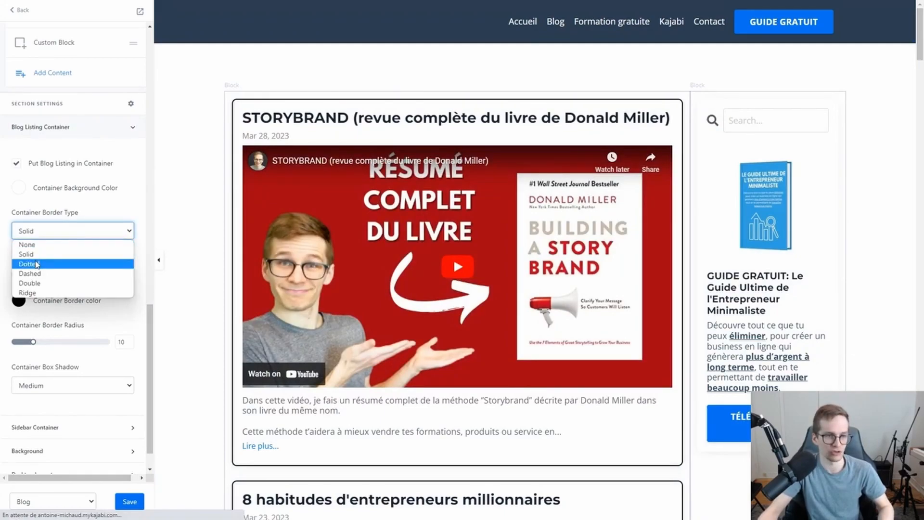
{"action": "left_click", "coordinate": [37, 263]}
{"action": "left_click", "coordinate": [46, 233]}
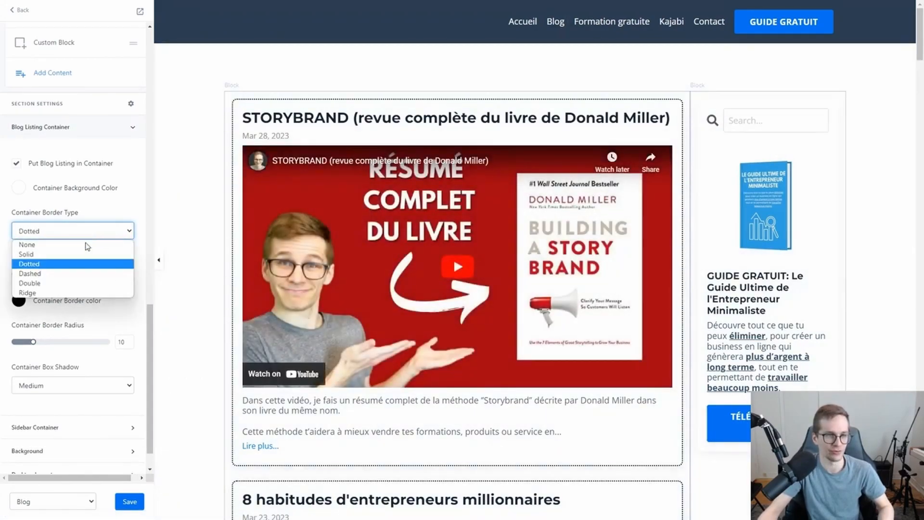
{"action": "left_click", "coordinate": [59, 276]}
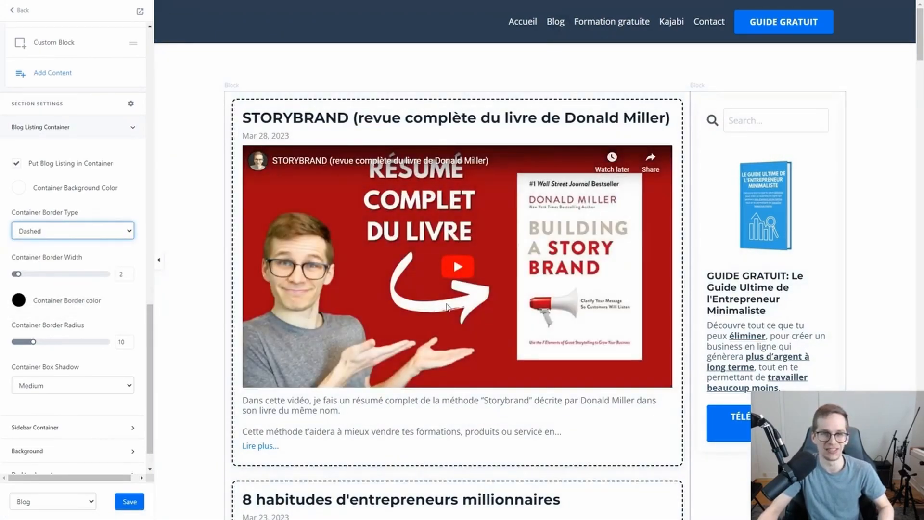
Set the blog listing container's border type to None, keeping the listings in the container, and save the Blog page.
{"action": "left_click", "coordinate": [44, 235]}
{"action": "left_click", "coordinate": [46, 242]}
{"action": "left_click", "coordinate": [42, 165]}
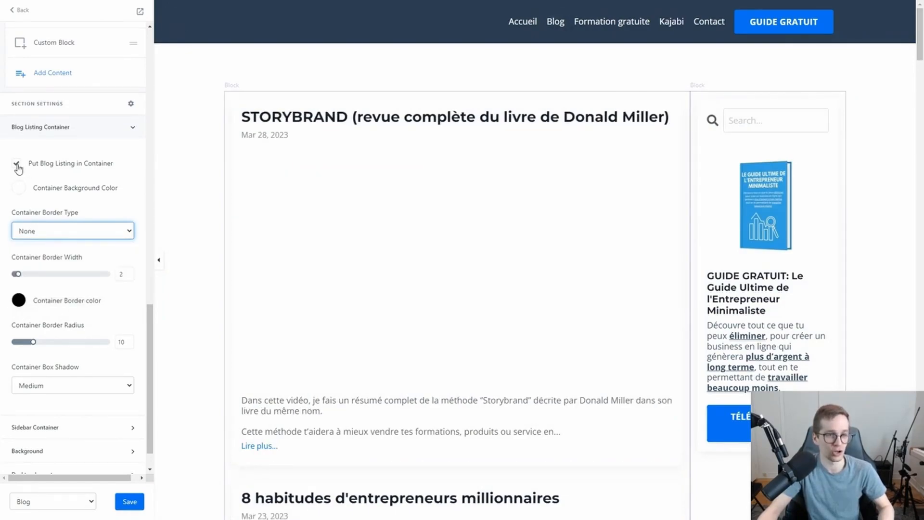
{"action": "left_click", "coordinate": [18, 165]}
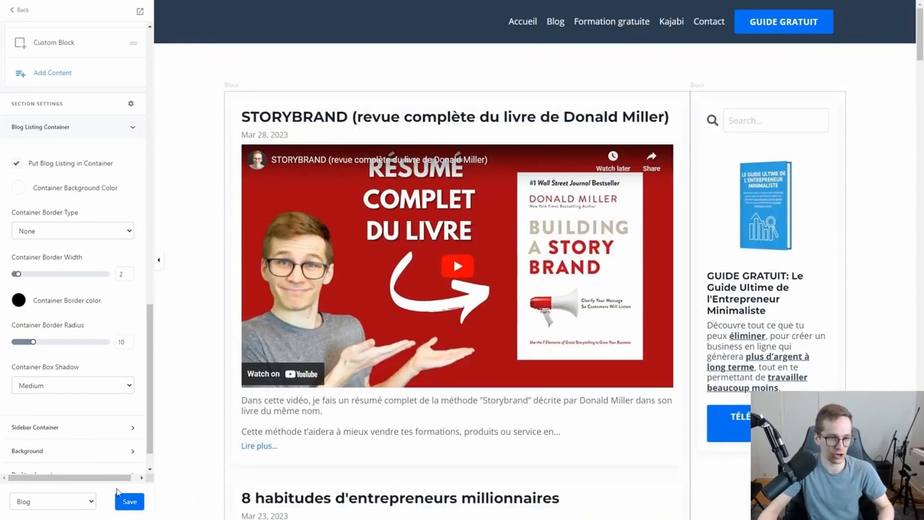
{"action": "left_click", "coordinate": [134, 505]}
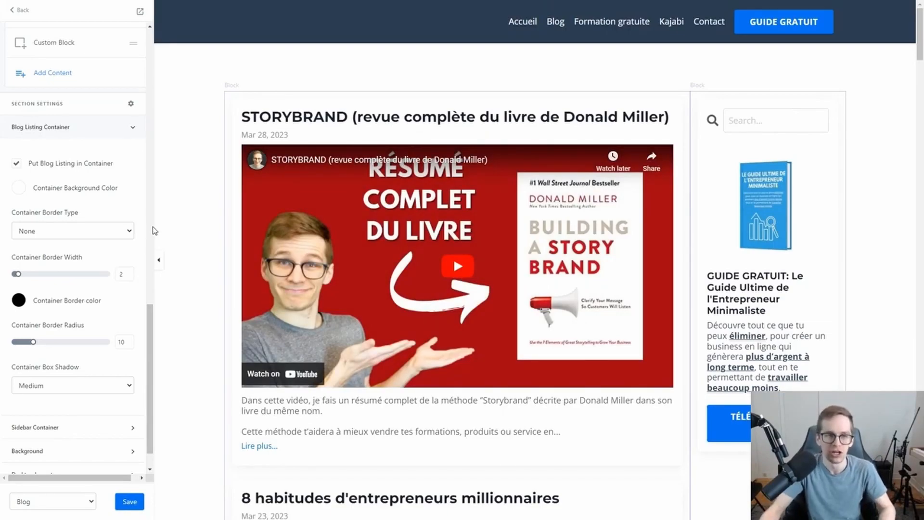
{"action": "scroll", "coordinate": [91, 252], "scroll_direction": "up", "scroll_amount": 10}
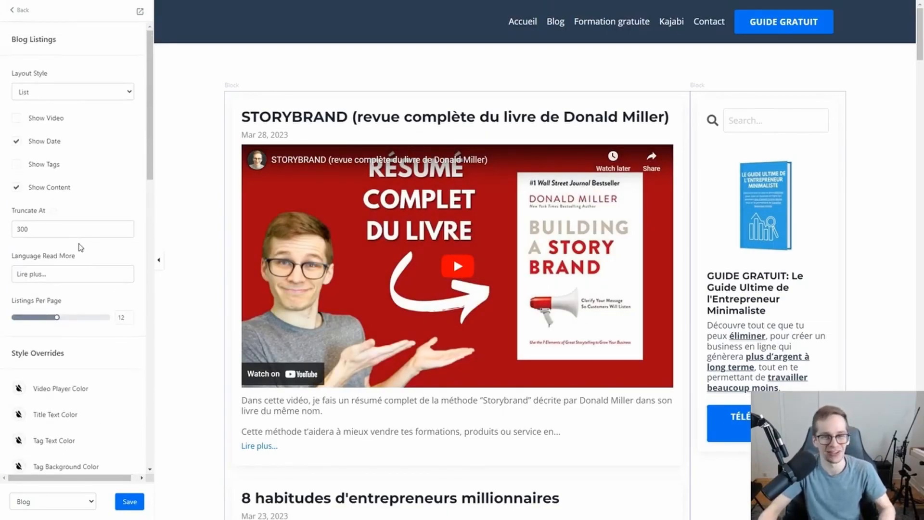